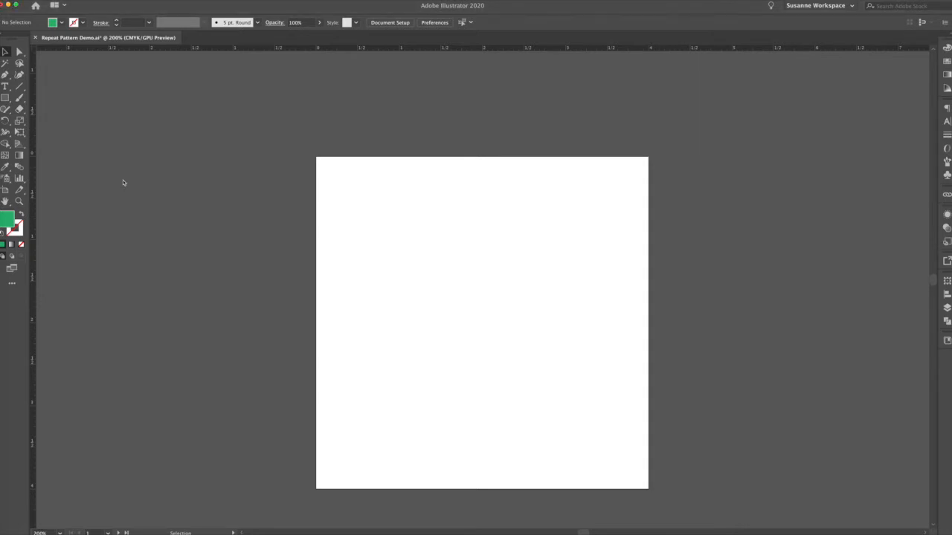
View the new-document settings and close them without creating a document.
key(super+n)
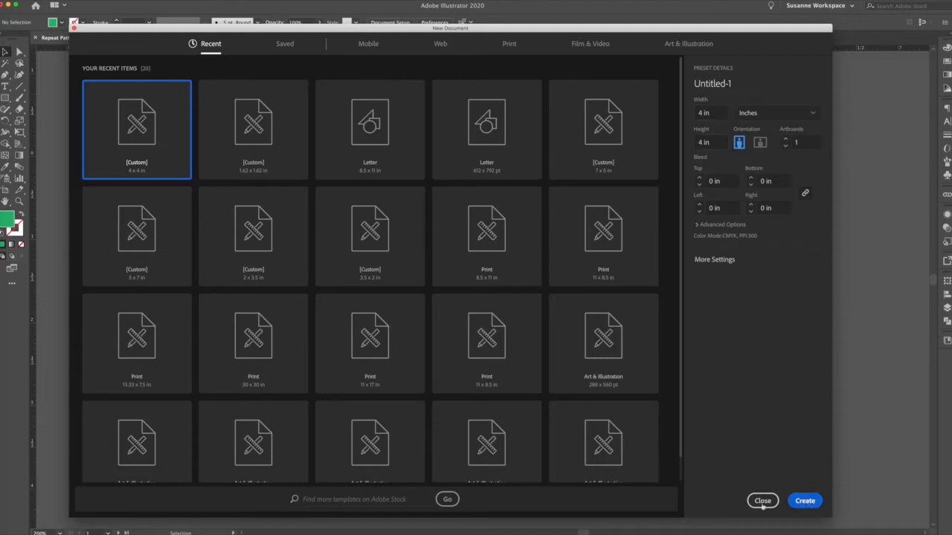
click(73, 30)
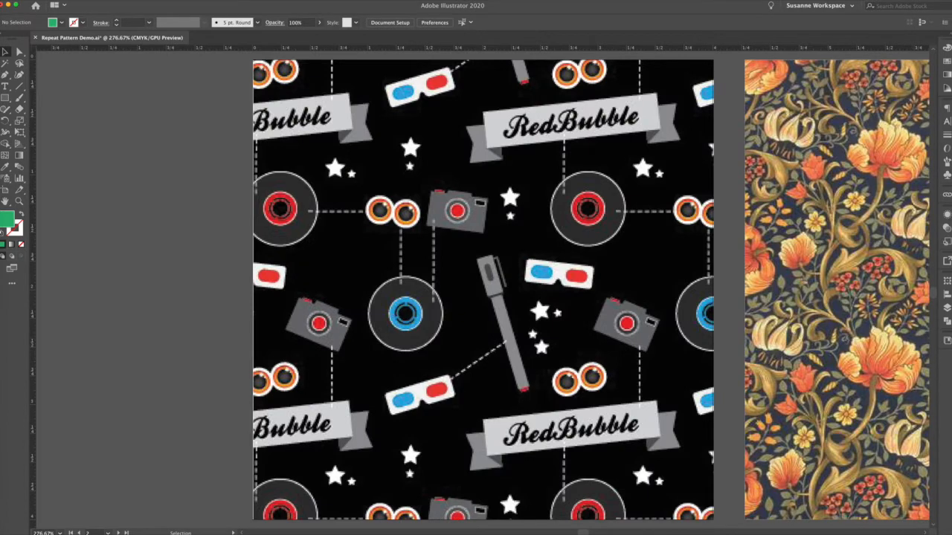
Examine the sample repeat patterns artboard by artboard, ending on the blank first artboard.
key(shift+Page_Down)
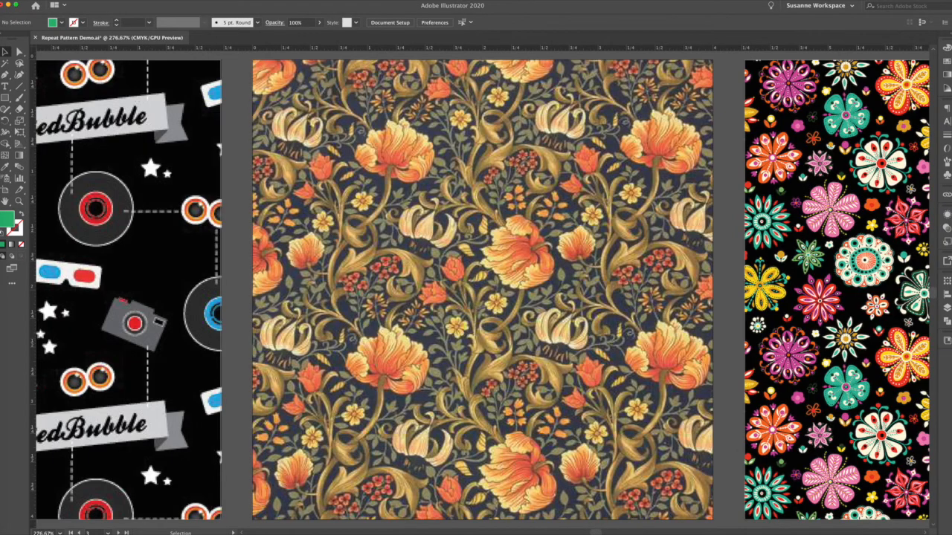
key(shift+Page_Down)
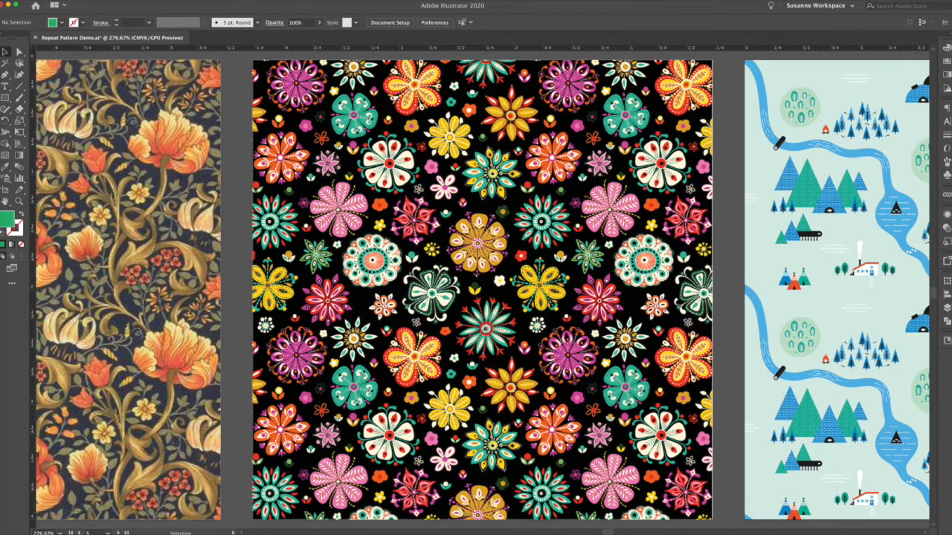
key(shift+Page_Down)
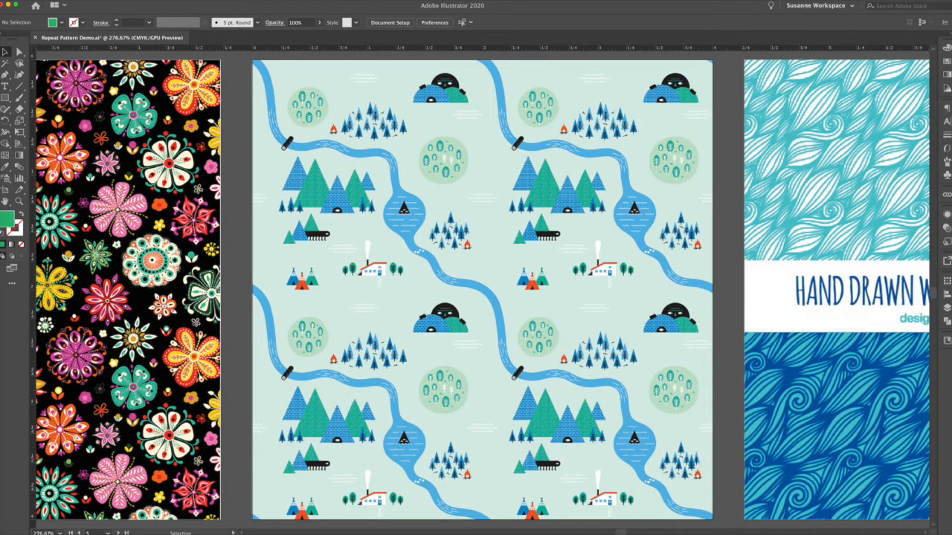
key(shift+Page_Down)
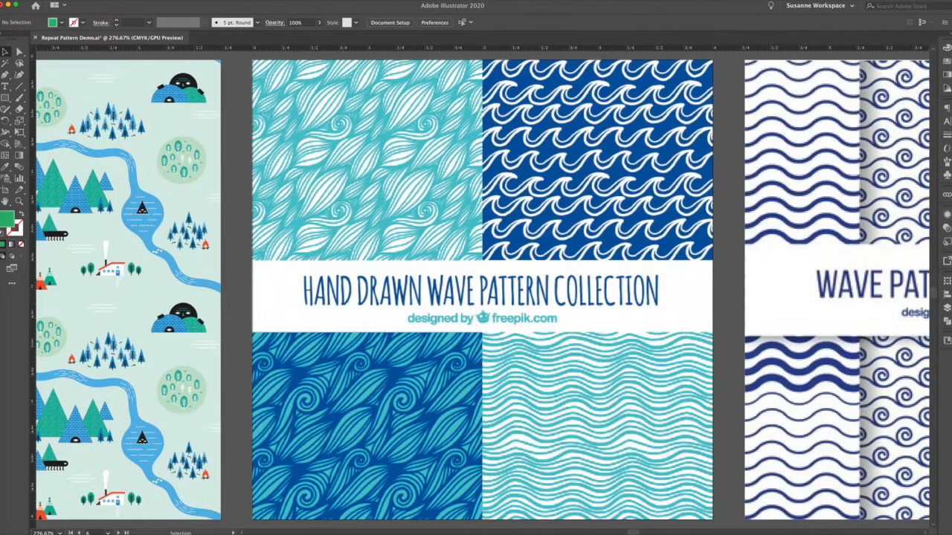
key(shift+Page_Down)
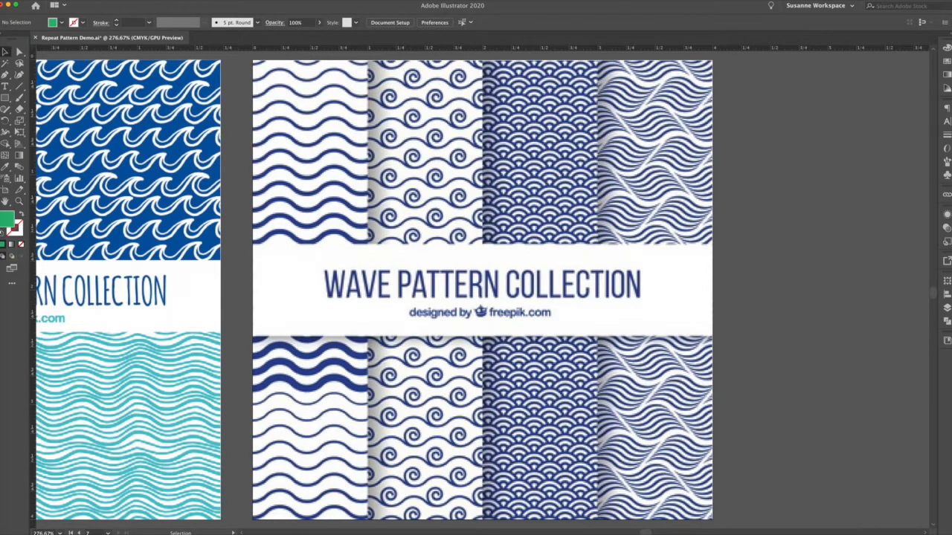
key(shift+Page_Down)
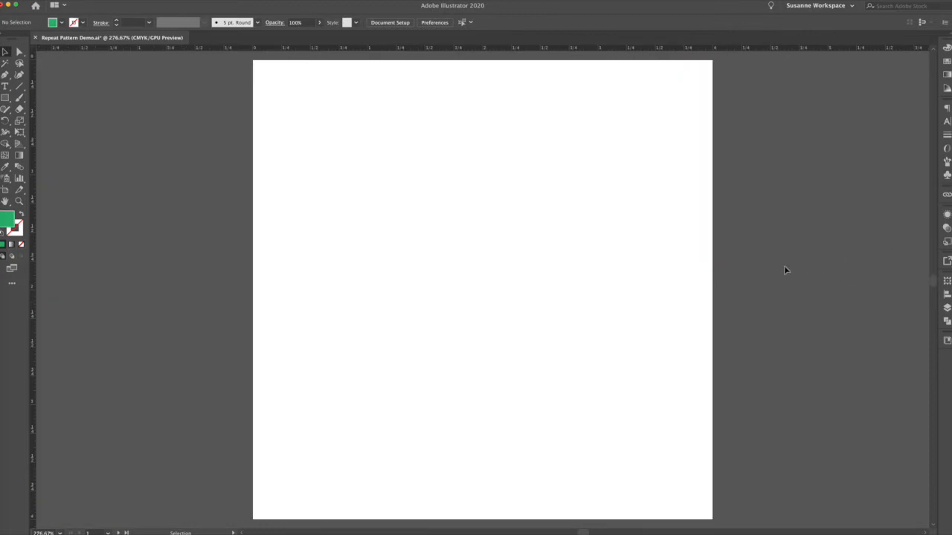
Float the Swatches and Symbols panels one above the other beside the blank artboard.
key(super+minus)
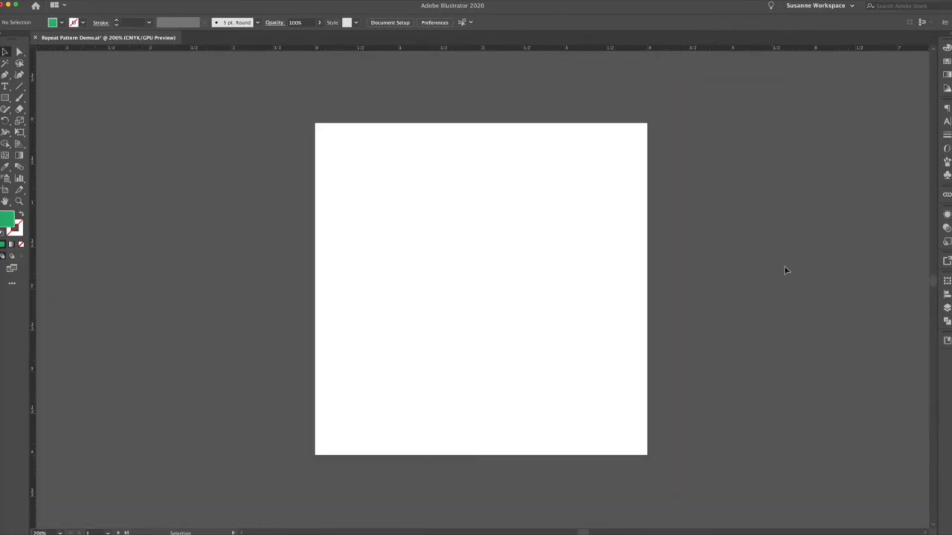
click(946, 64)
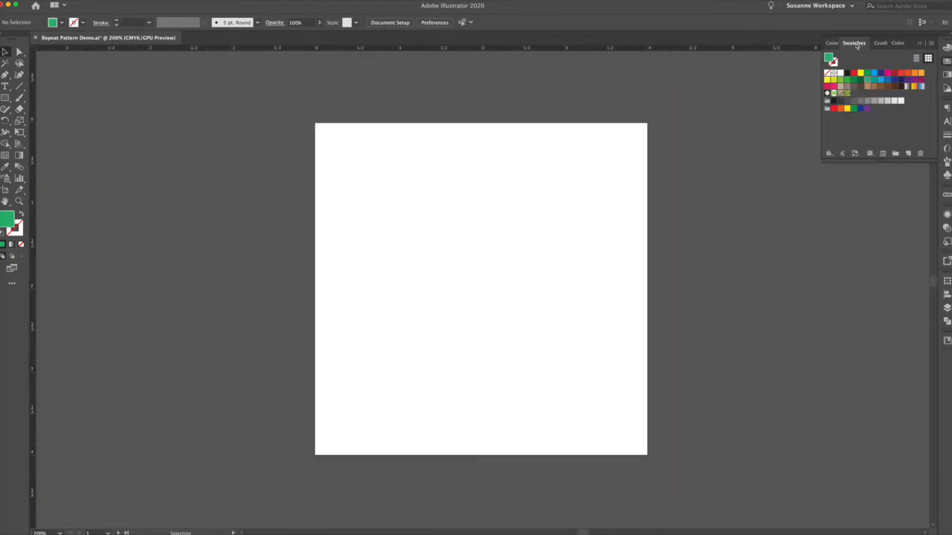
drag(855, 43, 718, 131)
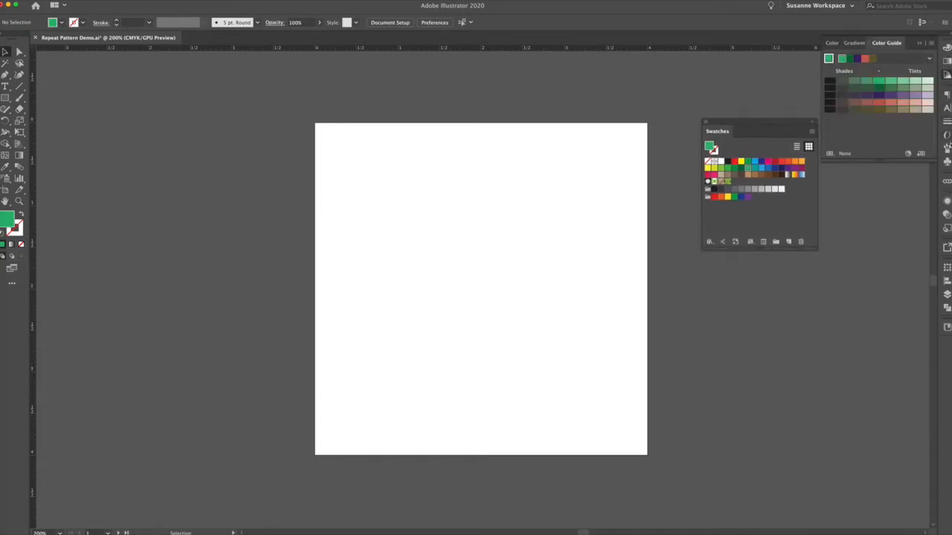
click(946, 162)
drag(890, 90, 722, 254)
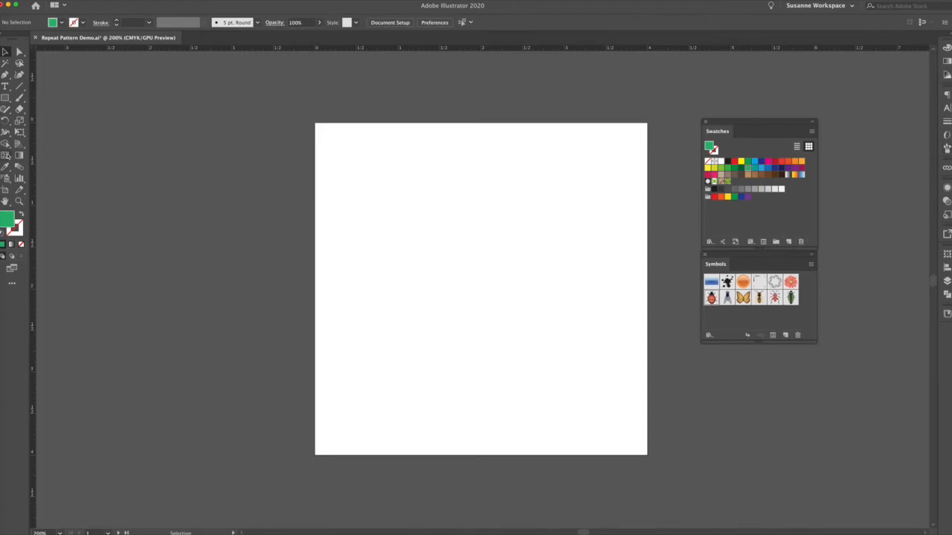
Draw a green rectangle without stroke, about 4.10 × 4.11 in, slightly overhanging the artboard on all sides.
click(6, 97)
drag(315, 124, 652, 460)
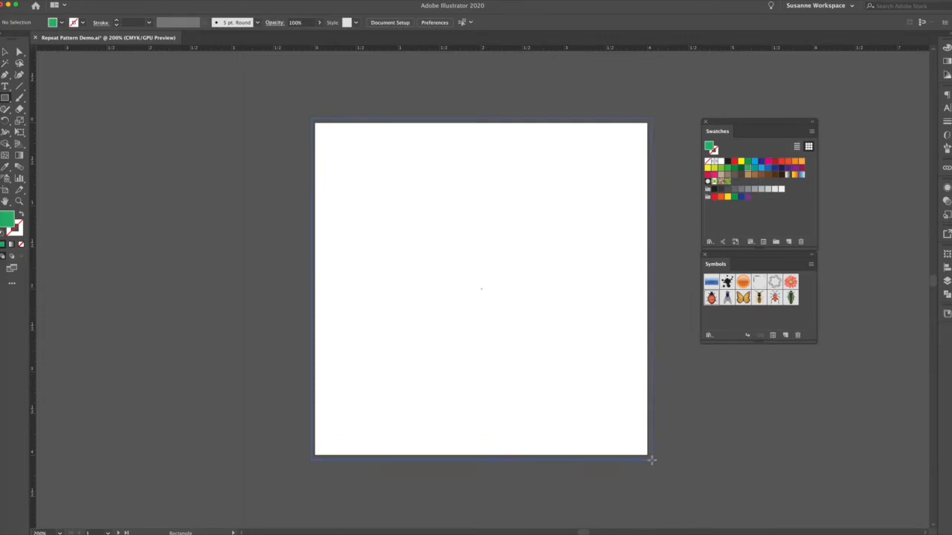
drag(651, 459, 653, 459)
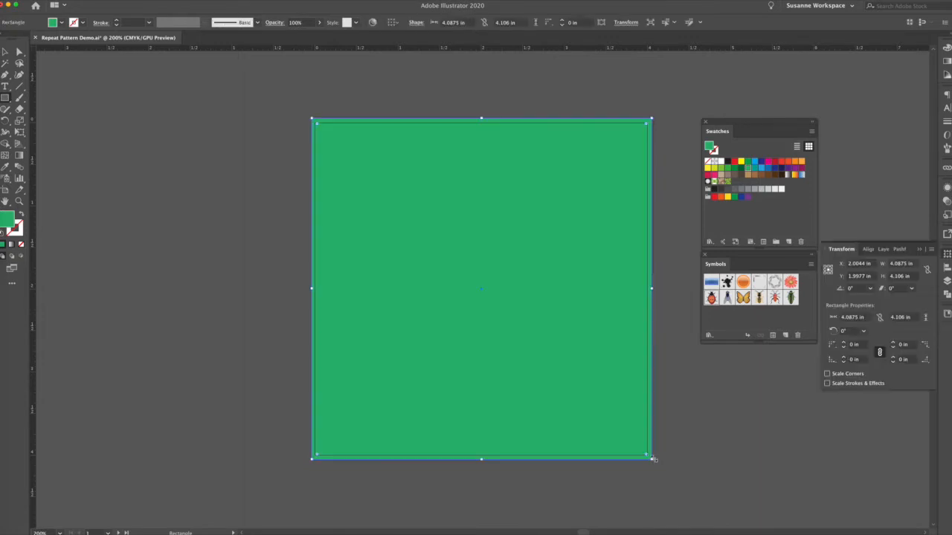
click(5, 52)
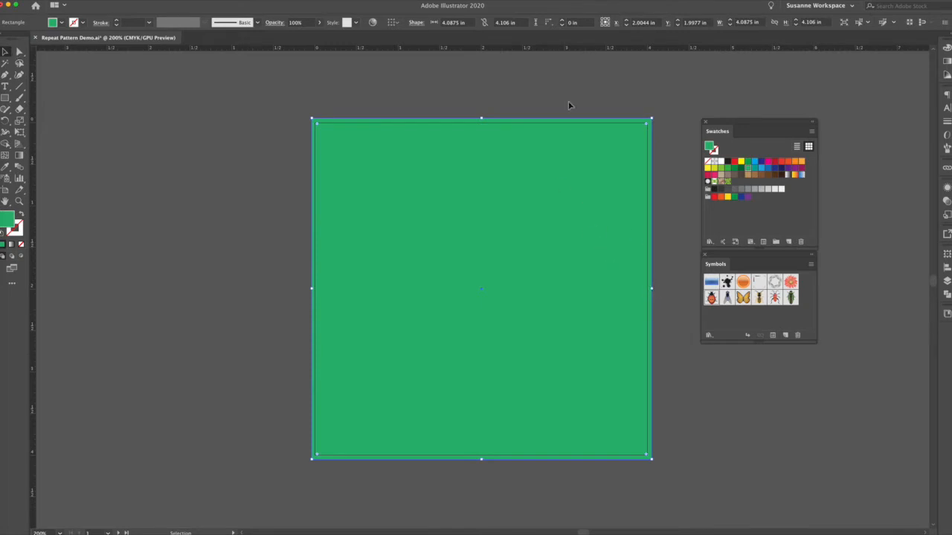
drag(312, 289, 310, 289)
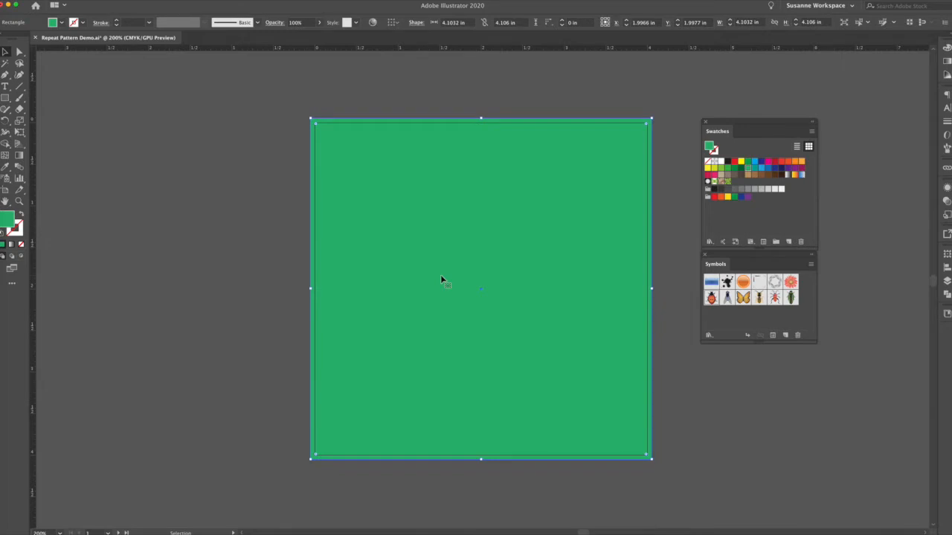
click(15, 228)
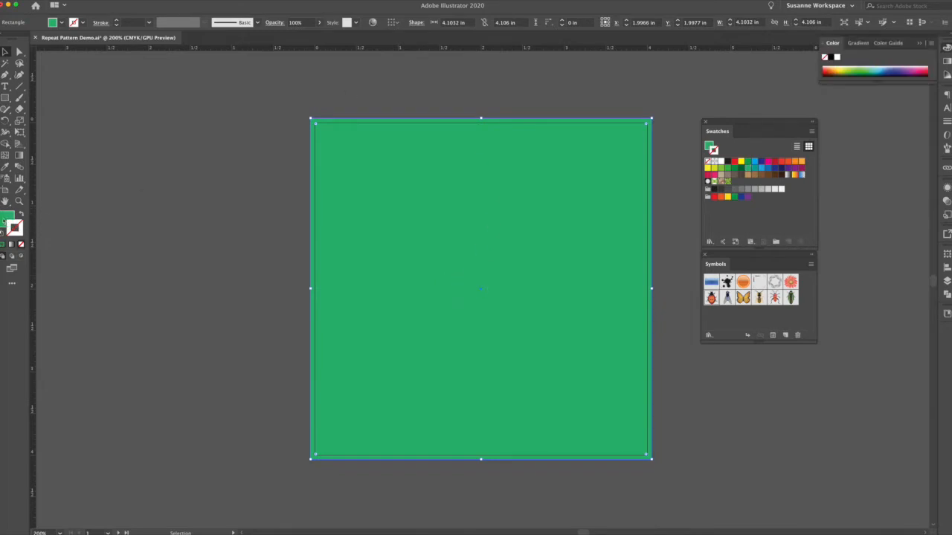
click(183, 221)
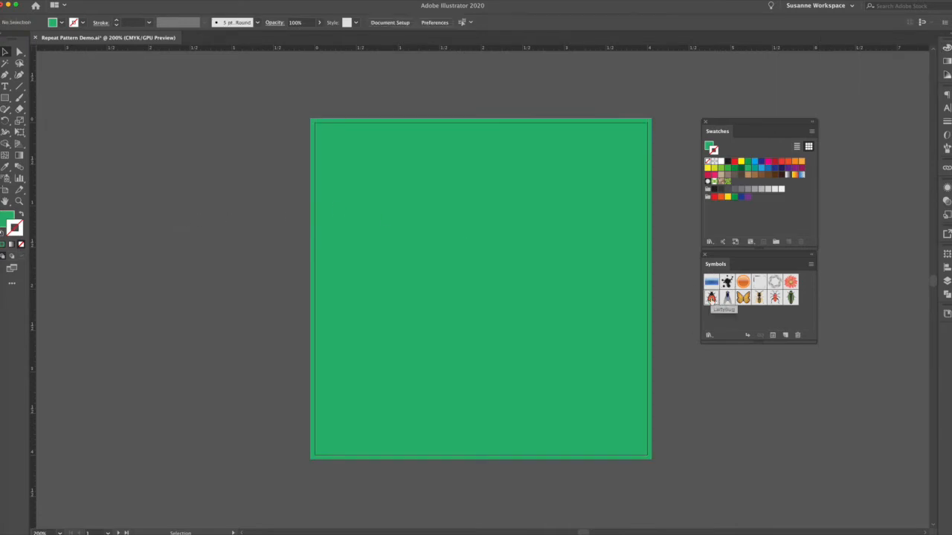
Place a Ladybug symbol across the artboard's upper edge, enlarged to about 1.97 × 2.13 in and tilted slightly clockwise.
drag(712, 297, 489, 234)
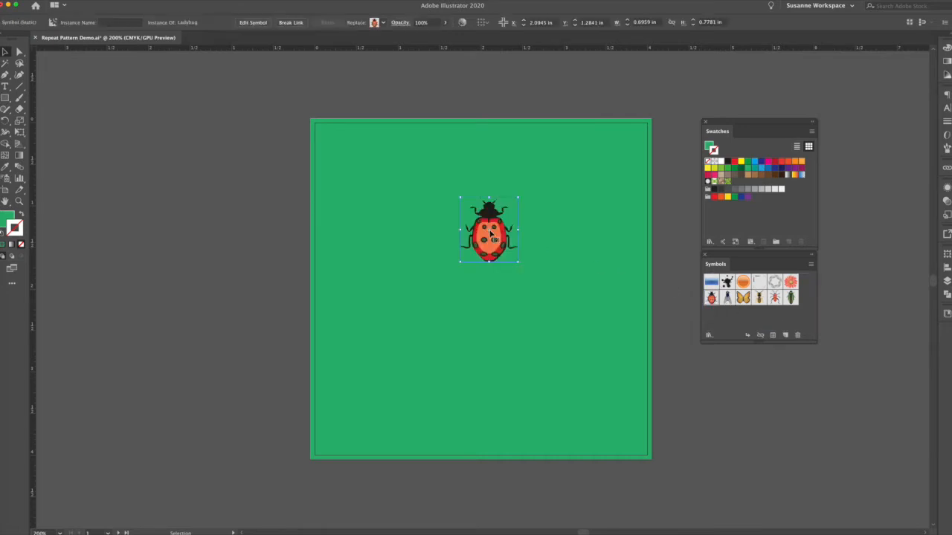
drag(517, 200, 542, 173)
drag(472, 240, 385, 156)
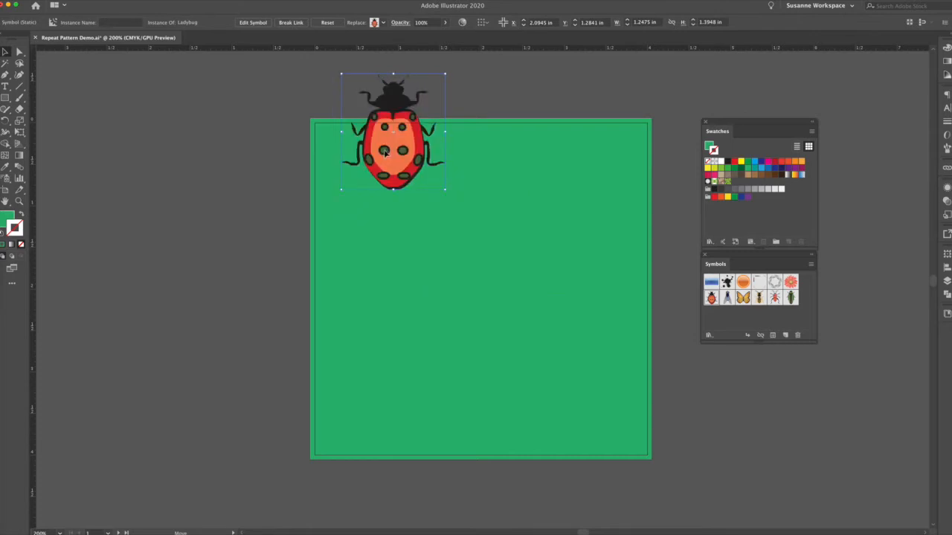
drag(448, 72, 480, 65)
drag(406, 132, 423, 131)
drag(404, 169, 406, 178)
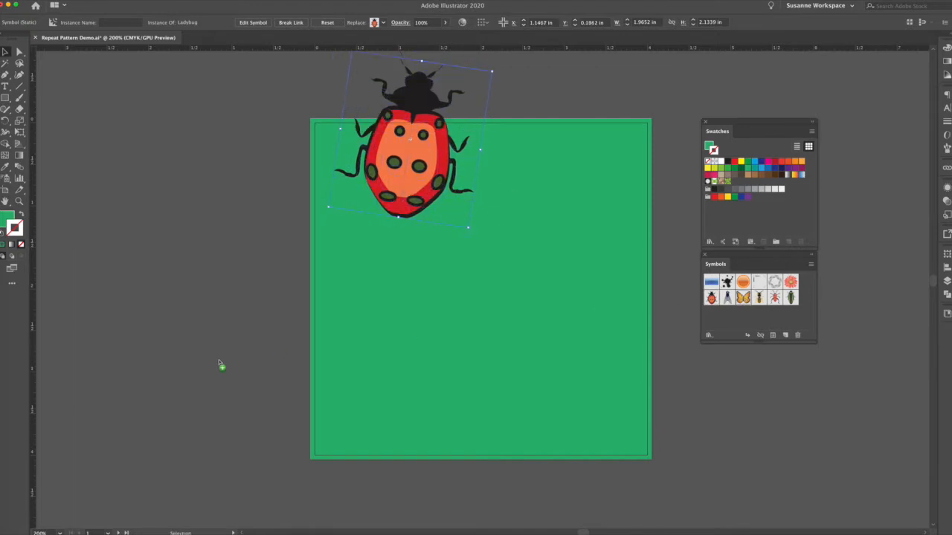
Place a Butterfly symbol about 2.5 in wide across the artboard's left edge below the ladybug, tilted slightly counterclockwise.
drag(221, 365, 320, 366)
drag(369, 324, 421, 272)
drag(401, 413, 412, 381)
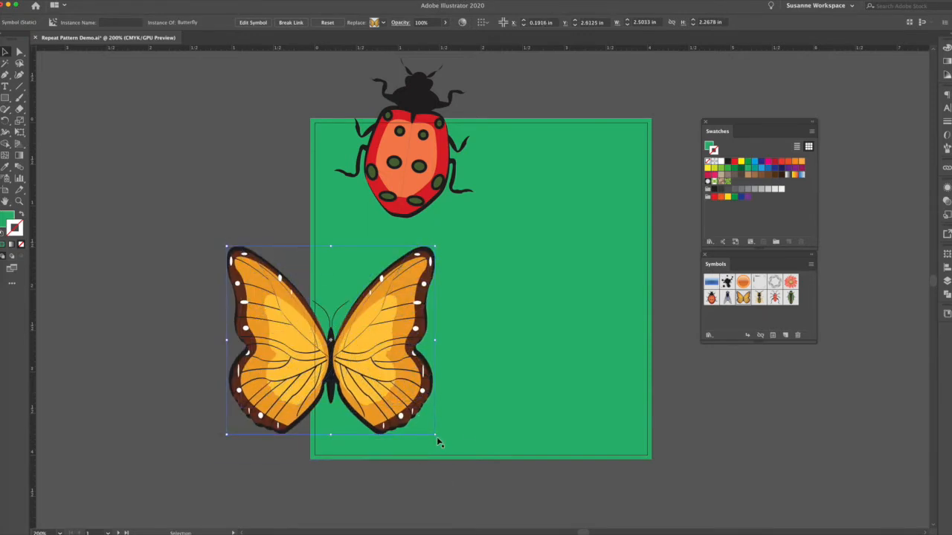
drag(439, 437, 413, 390)
click(707, 432)
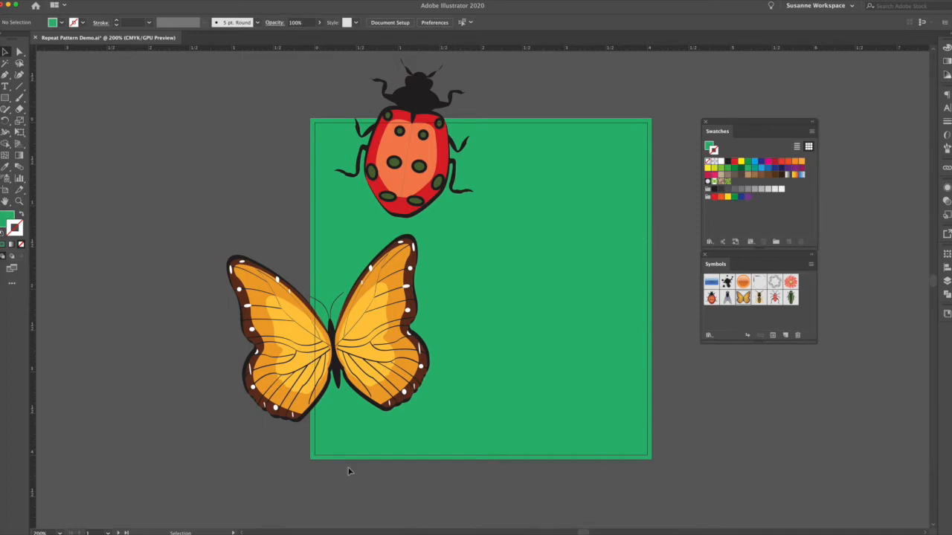
Move a copy of the ladybug 0 in horizontally and 4 in vertically, with the preview on.
click(402, 178)
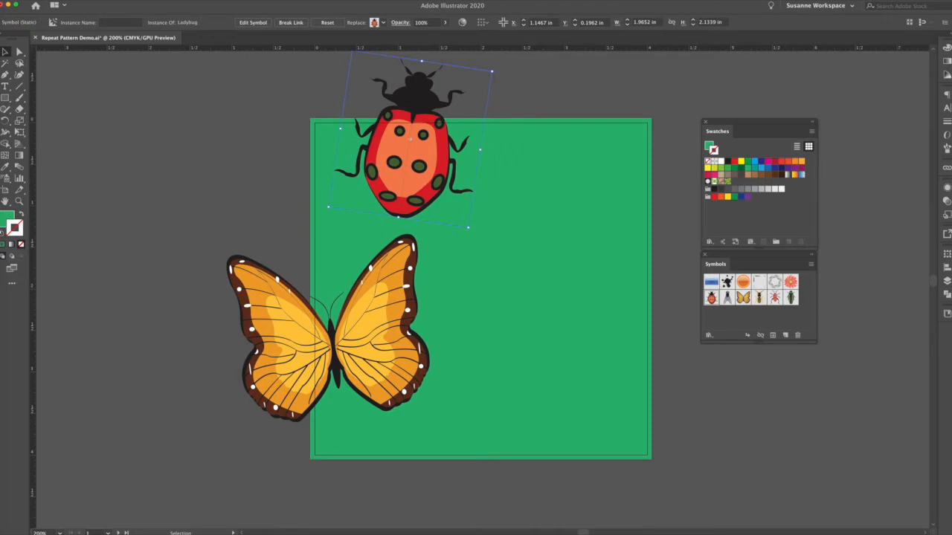
click(74, 0)
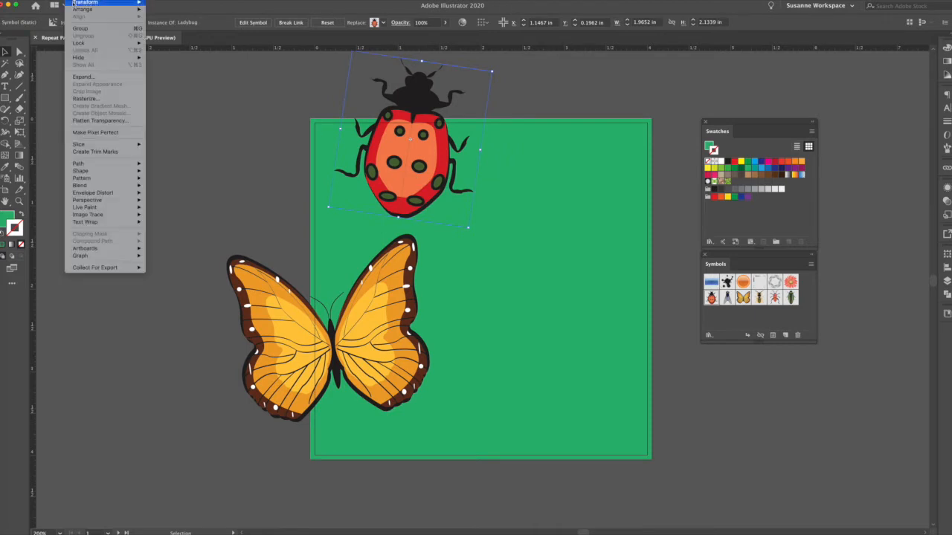
mouse_move(84, 3)
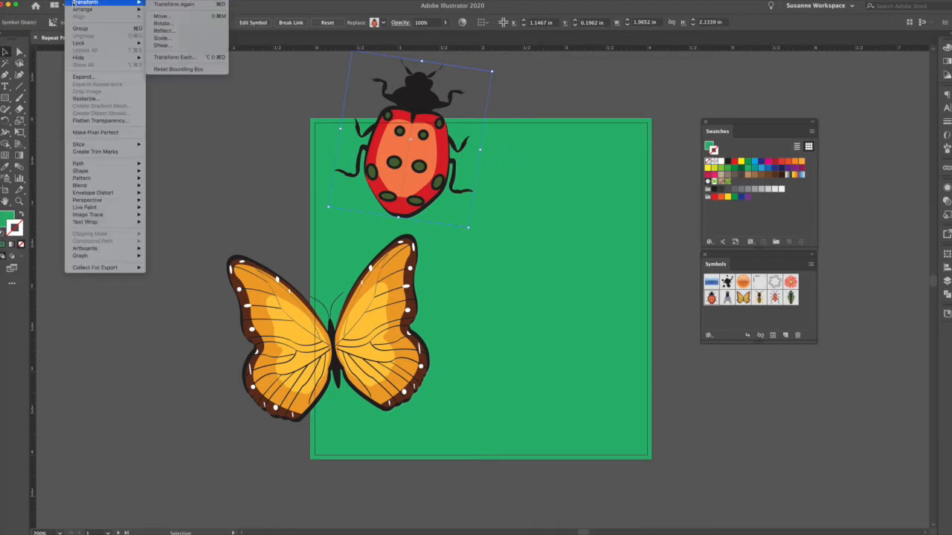
click(175, 18)
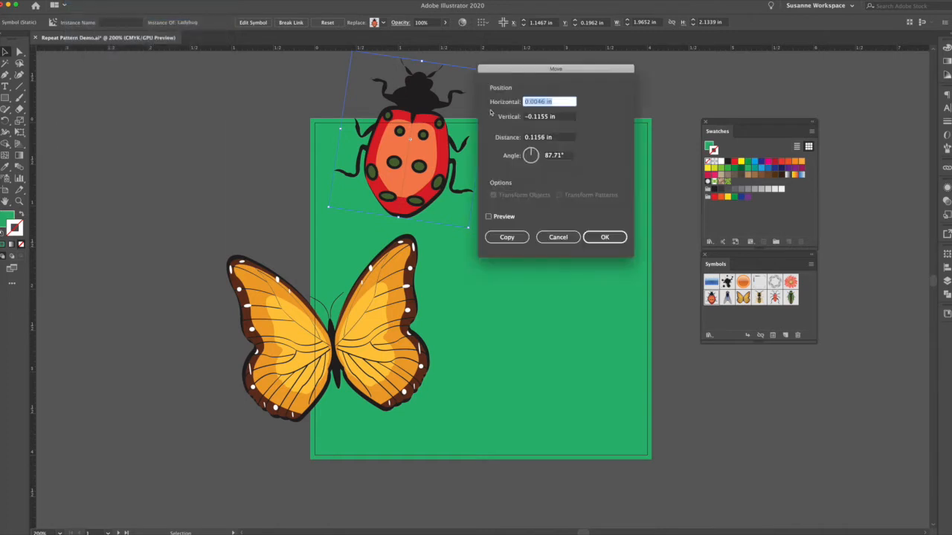
drag(550, 75, 630, 78)
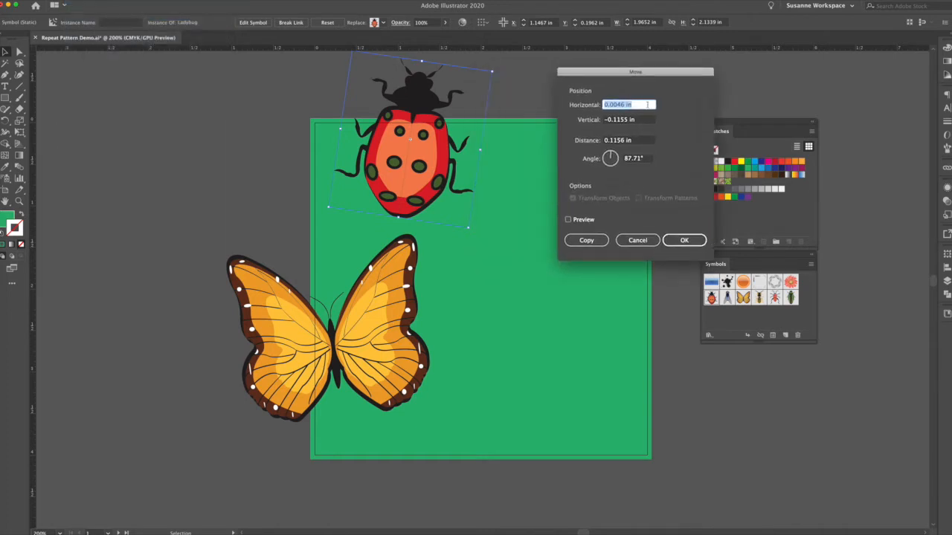
text(0)
key(Tab)
text(4)
key(Tab)
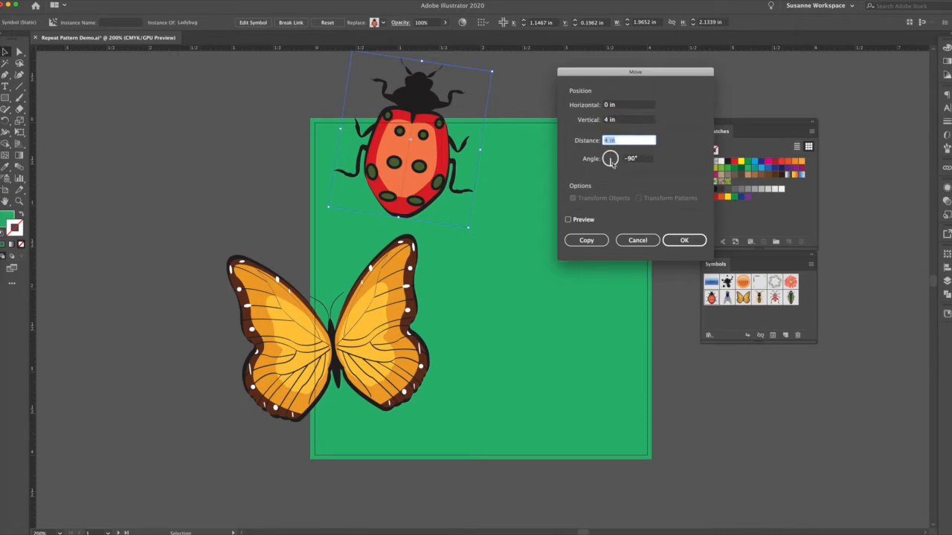
click(568, 220)
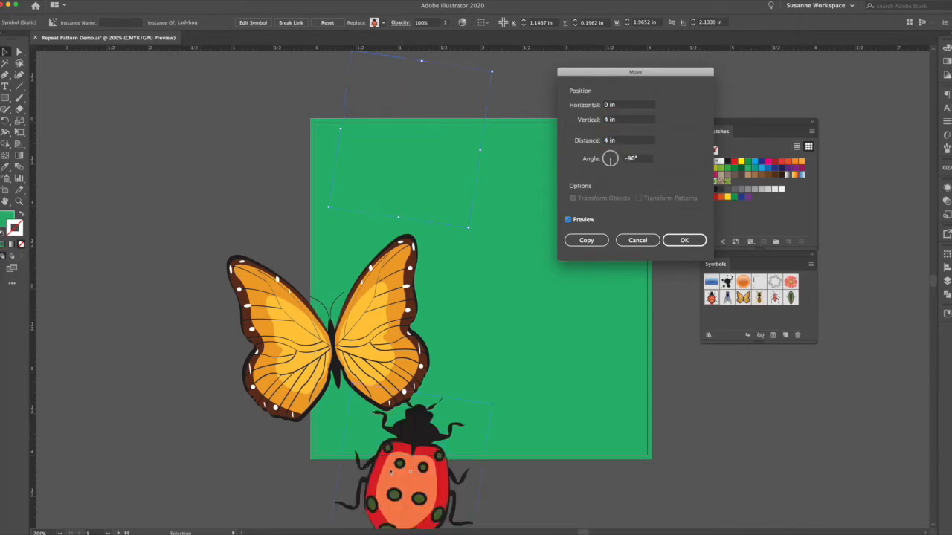
click(607, 246)
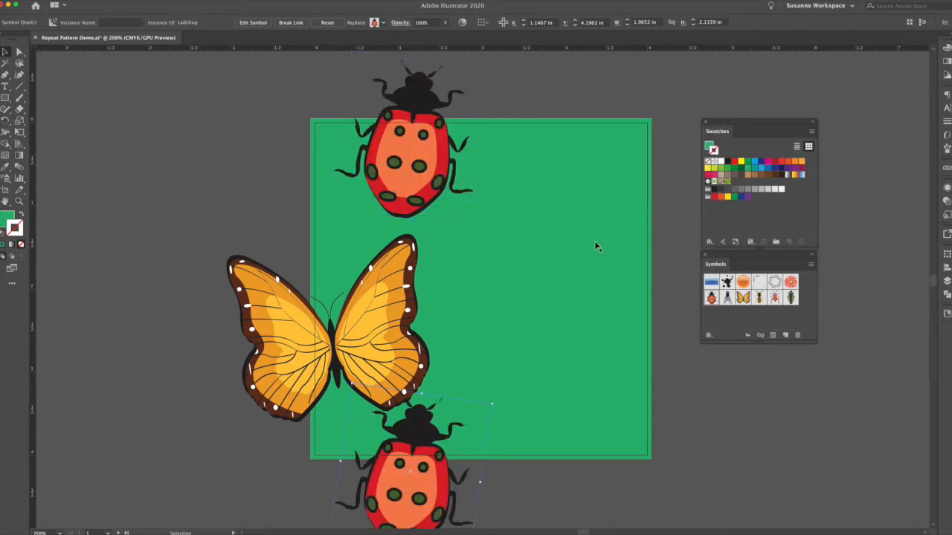
click(663, 284)
Shrink the butterfly to about 2.29 × 2.12 in and nudge it upward to fit between the two ladybugs.
drag(365, 327, 365, 319)
drag(416, 224, 407, 234)
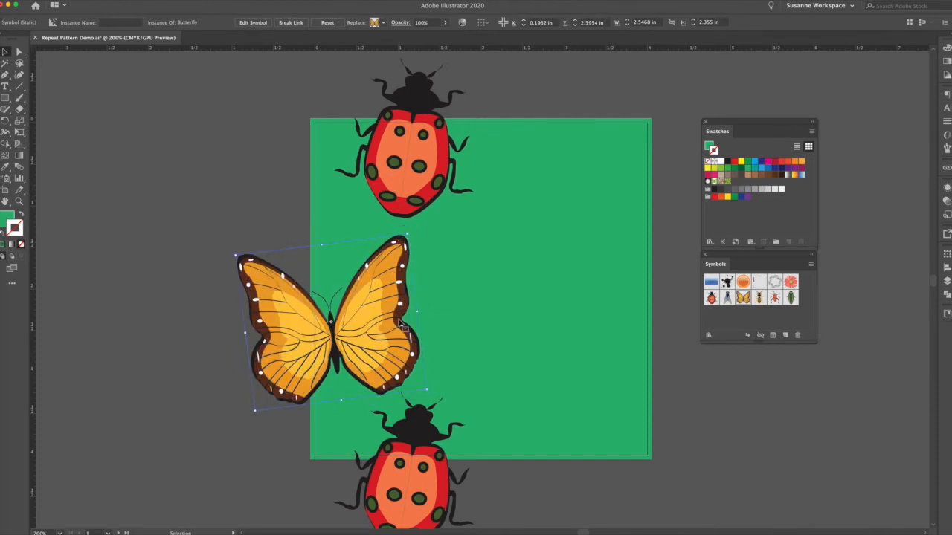
drag(394, 347, 394, 344)
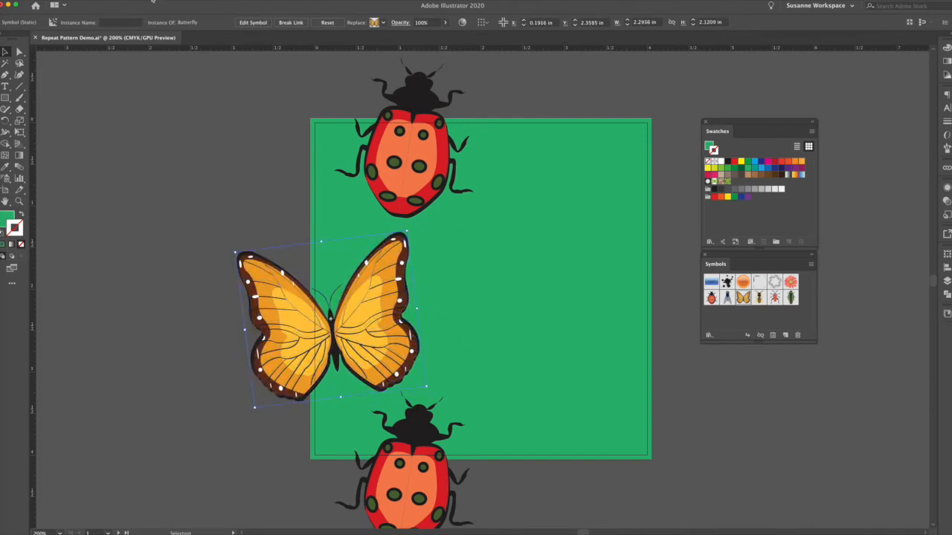
Move a copy of the butterfly 4 in horizontally and 0 in vertically onto the artboard's opposite edge.
click(85, 1)
mouse_move(84, 2)
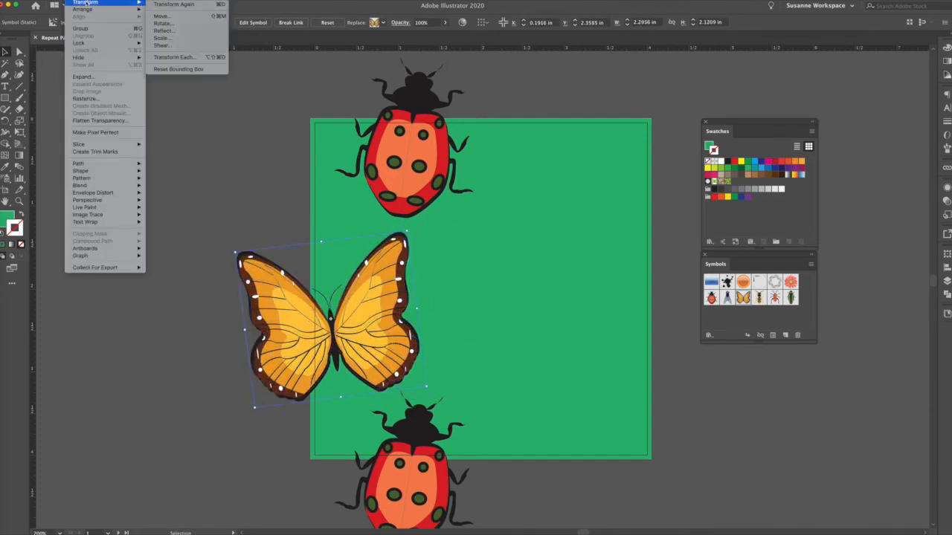
click(169, 17)
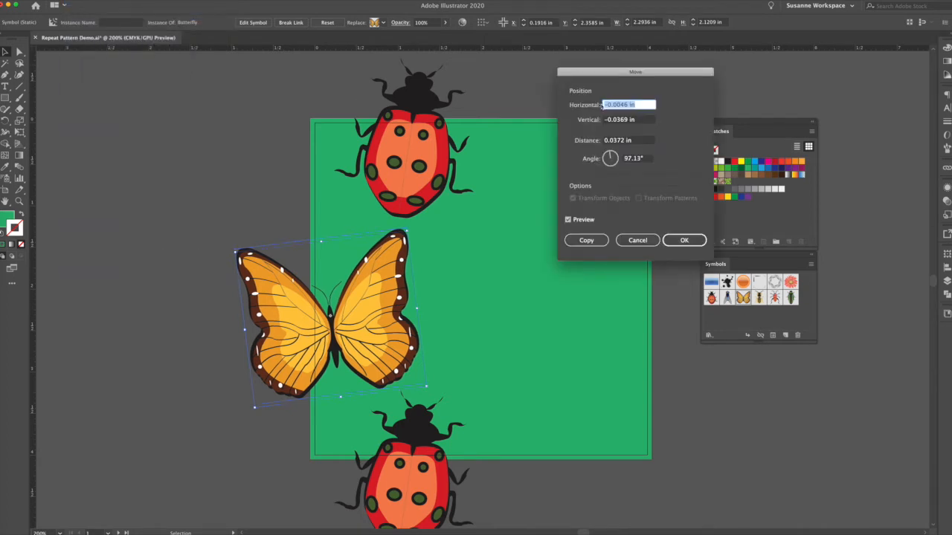
text(4)
key(Tab)
text(0)
key(Tab)
click(586, 240)
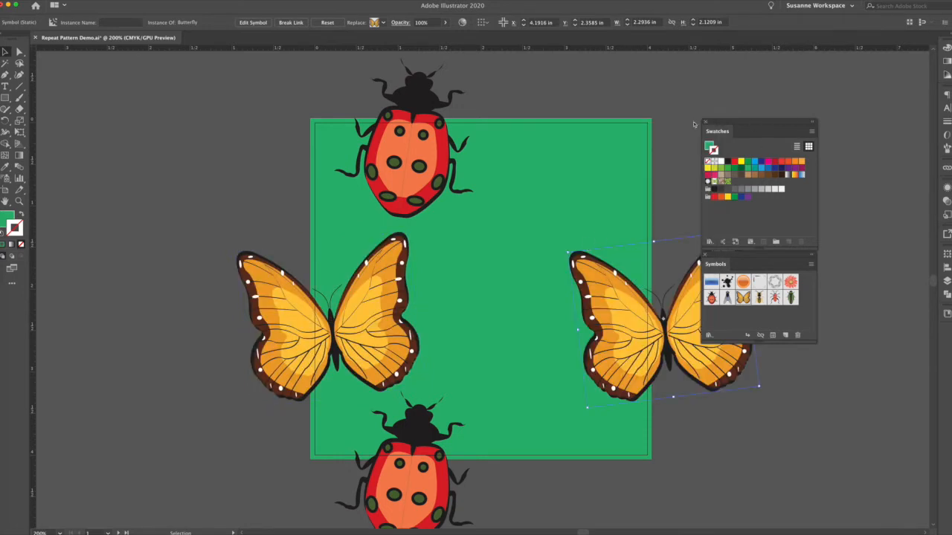
Deselect the butterfly, dock the Swatches away and move the Symbols clear of the copied butterfly.
click(672, 124)
drag(718, 132, 947, 61)
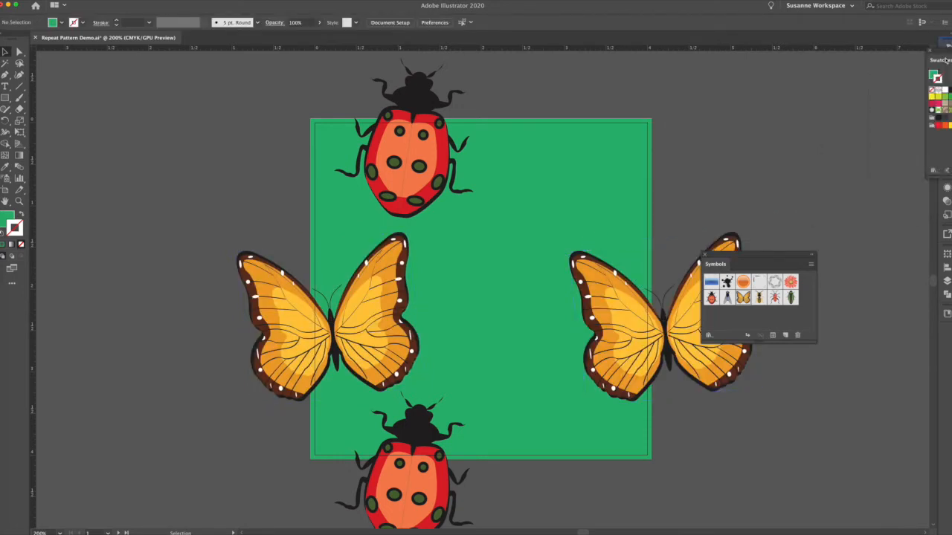
drag(758, 255, 763, 116)
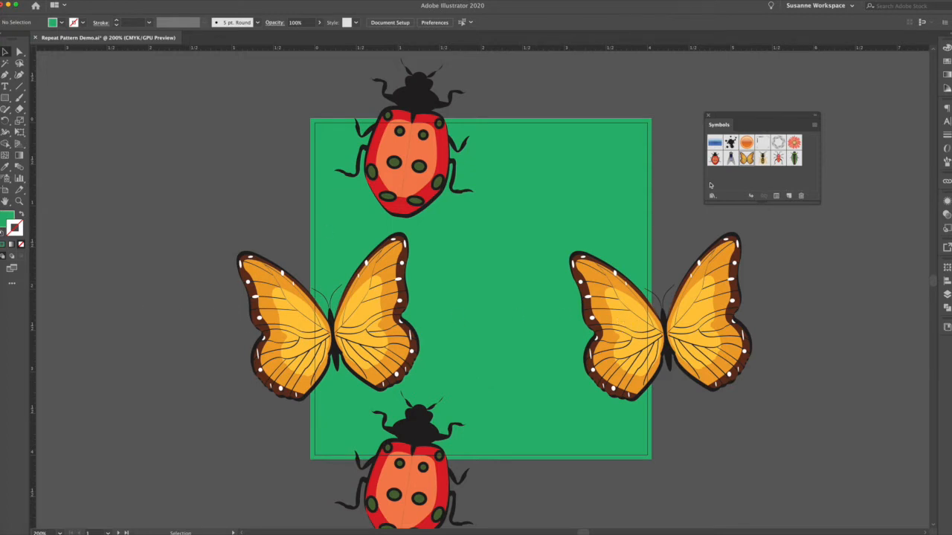
Place a small orange beetle symbol near the artboard's upper-right corner and a Beetle 2 symbol, about 1.45 × 1.66 in, tilted counterclockwise at the center.
drag(778, 157, 612, 183)
drag(794, 157, 528, 250)
drag(549, 292, 494, 290)
drag(498, 227, 507, 222)
drag(496, 258, 508, 266)
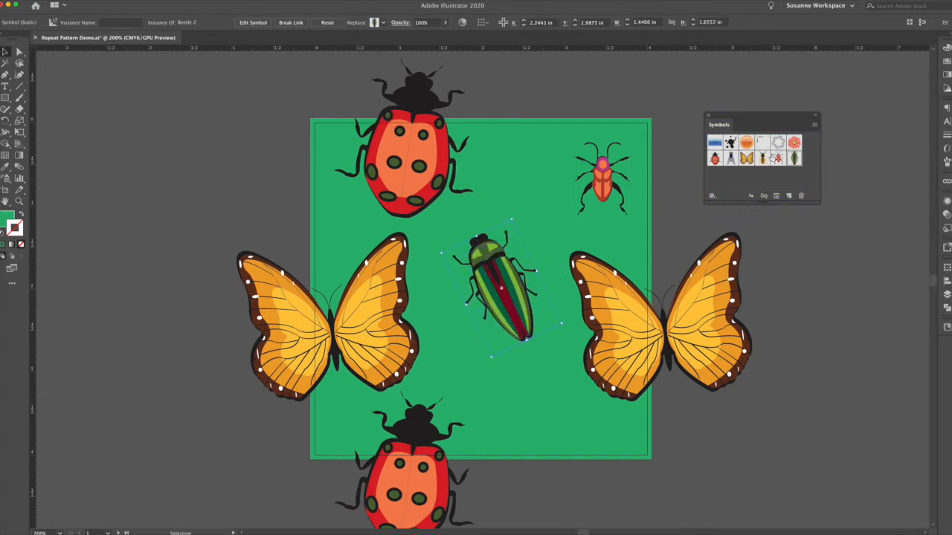
Place a Bee symbol between the upper ladybug and orange beetle, plus a copy below the green beetle, shrunk to about 0.93 × 0.91 in and turned counterclockwise.
drag(762, 158, 575, 187)
drag(519, 175, 550, 402)
click(575, 404)
click(538, 398)
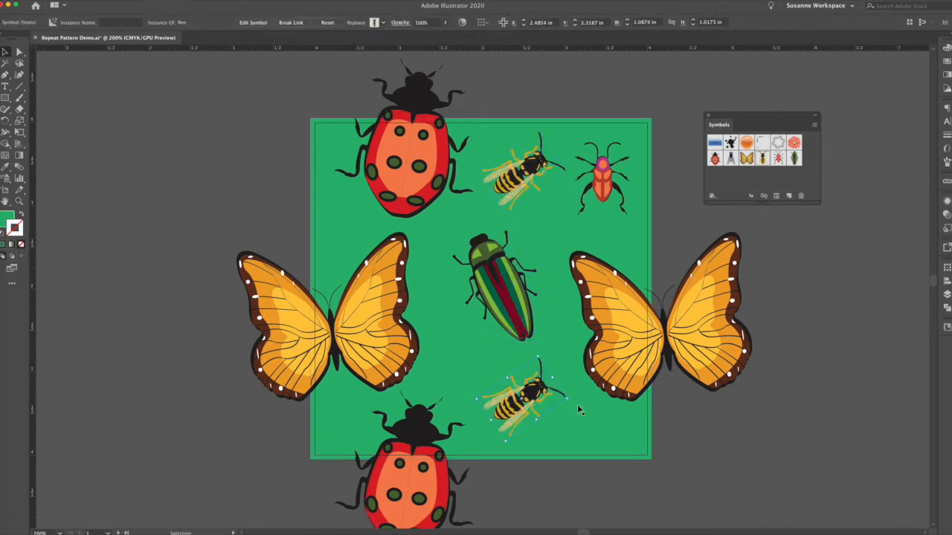
drag(569, 401, 480, 375)
drag(531, 385, 513, 375)
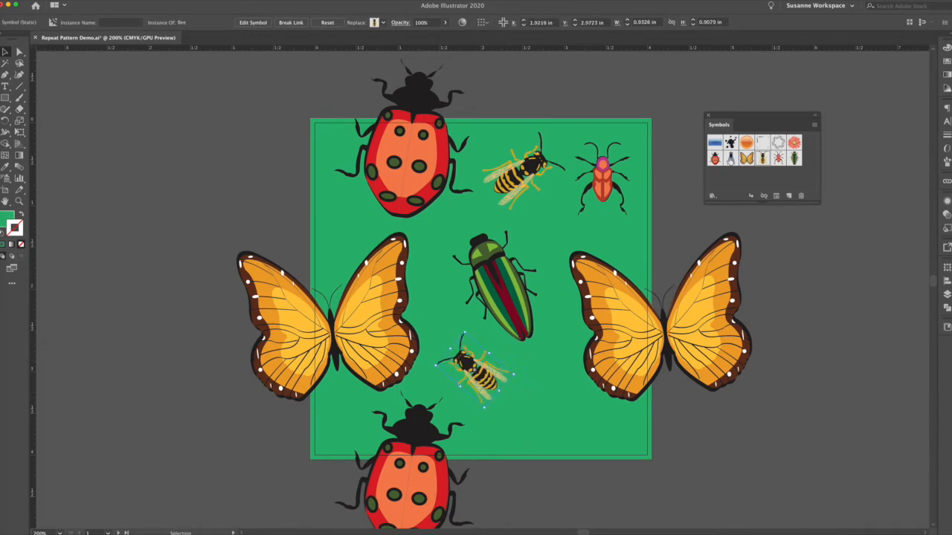
Arrange a cluster of four Fly symbols in varied sizes and angles in the artboard's lower-right corner.
mouse_move(552, 413)
mouse_down()
mouse_move(521, 418)
mouse_move(560, 382)
mouse_move(596, 419)
mouse_move(621, 425)
mouse_move(557, 427)
mouse_up()
drag(564, 385, 595, 427)
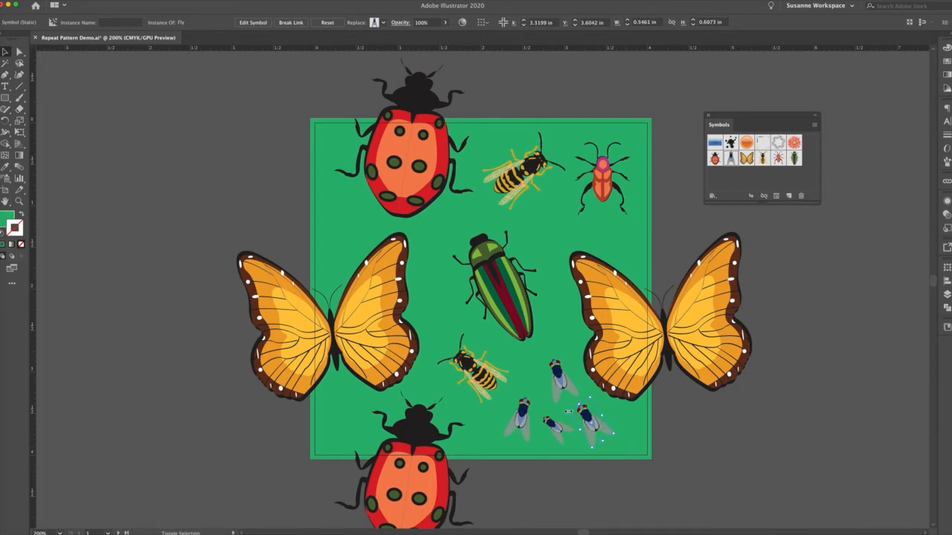
Copy three of the lower flies and scatter them in the gaps around the upper ladybug and left butterfly, varying their angles.
shift+click(554, 428)
shift+click(524, 422)
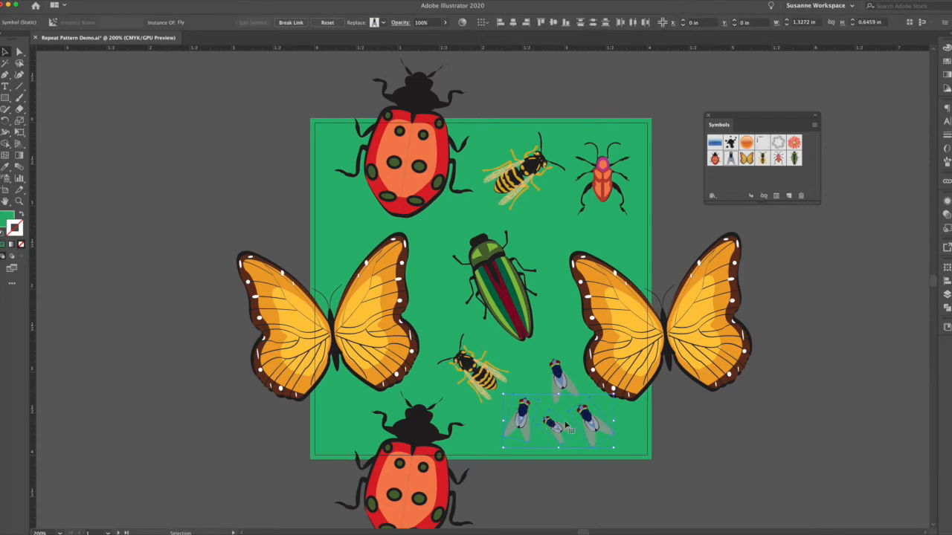
drag(567, 428, 403, 279)
click(304, 198)
click(430, 277)
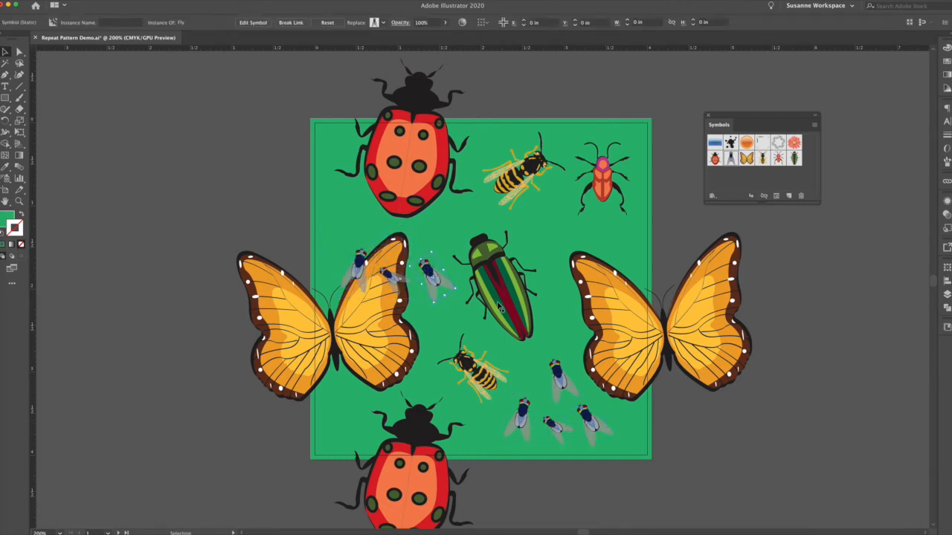
drag(464, 298, 435, 297)
drag(358, 267, 343, 220)
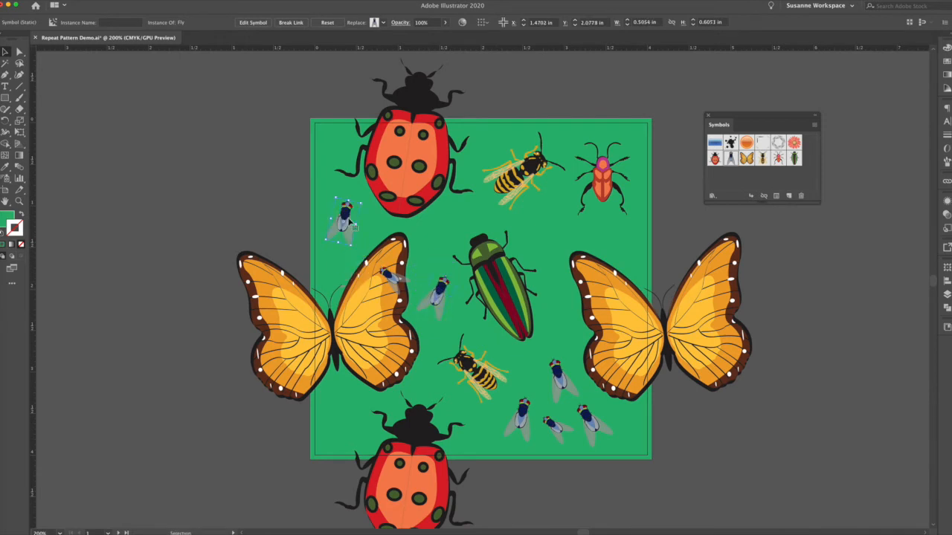
drag(386, 274, 429, 236)
Place two more fly copies between the upper bee, the orange beetle and the right butterfly, and clear the selection.
drag(441, 287, 566, 254)
drag(566, 293, 607, 233)
click(670, 244)
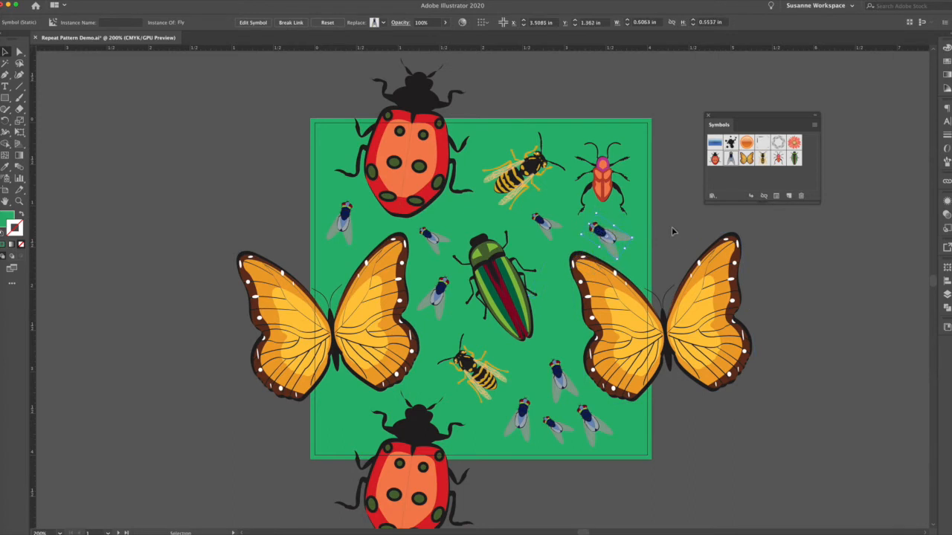
click(671, 229)
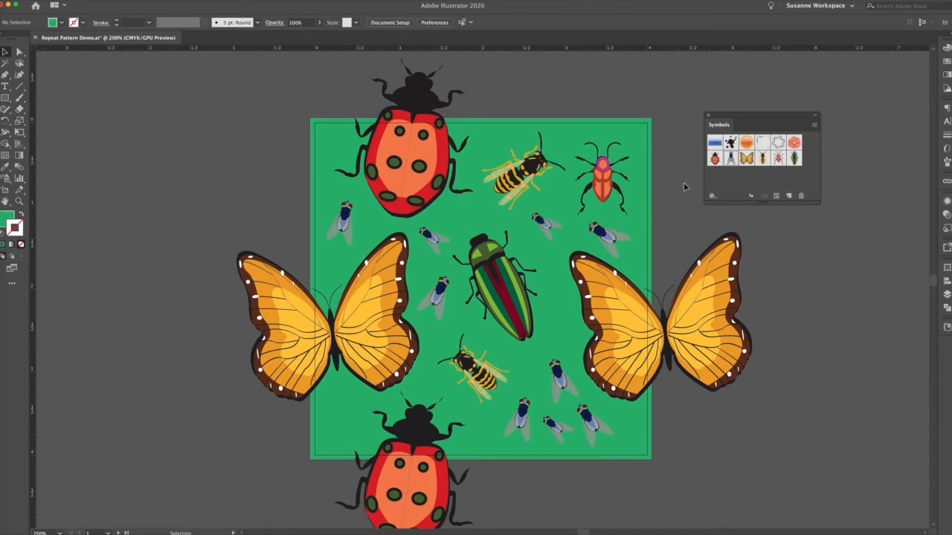
Dock the Symbols away and float the Swatches beside the artwork.
click(39, 1)
click(38, 1)
drag(719, 124, 946, 104)
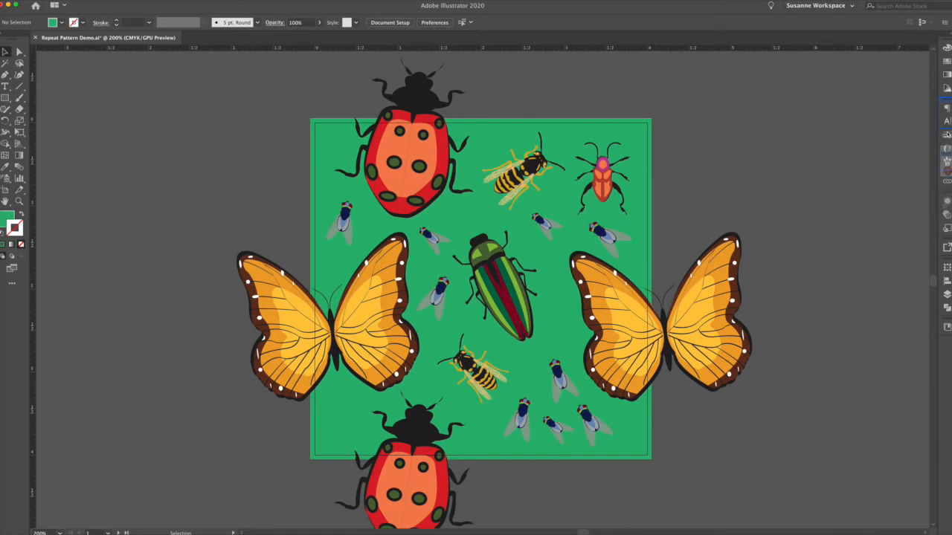
click(946, 62)
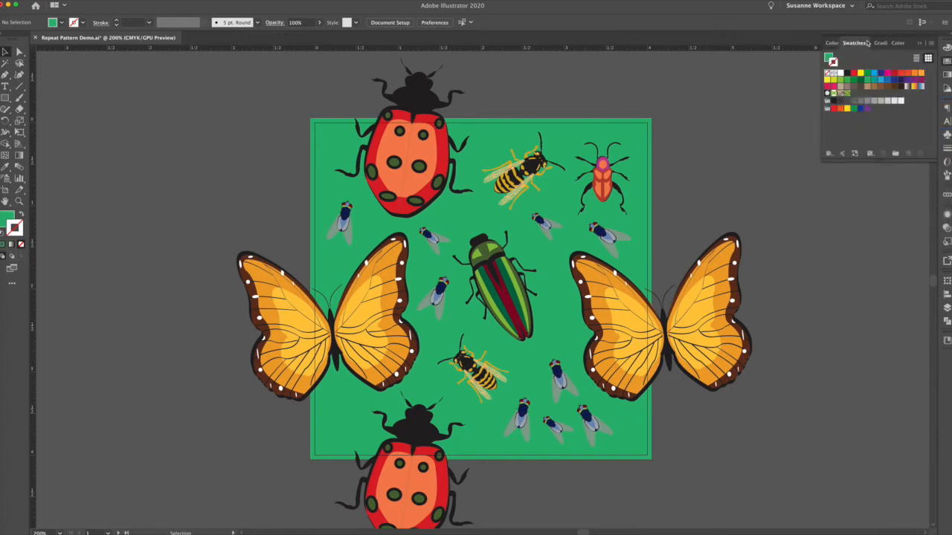
drag(847, 43, 796, 86)
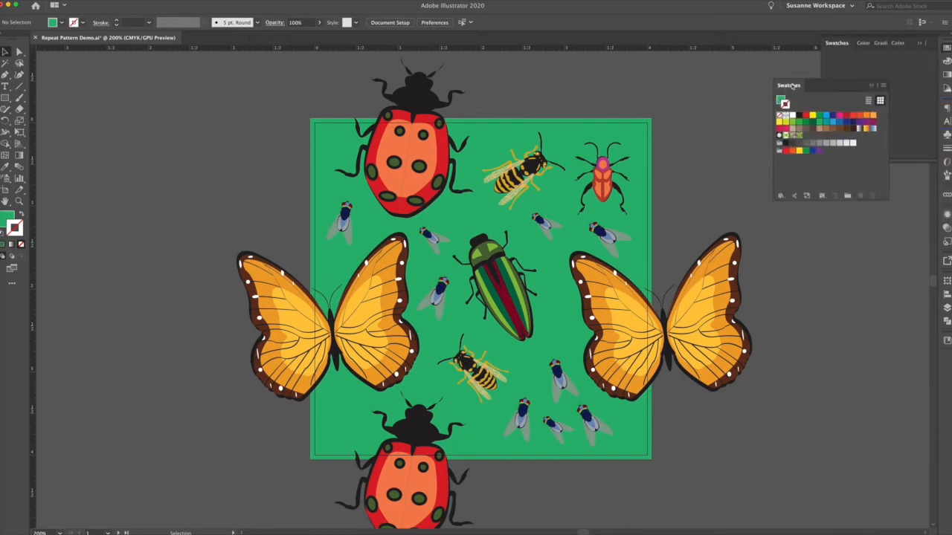
click(916, 44)
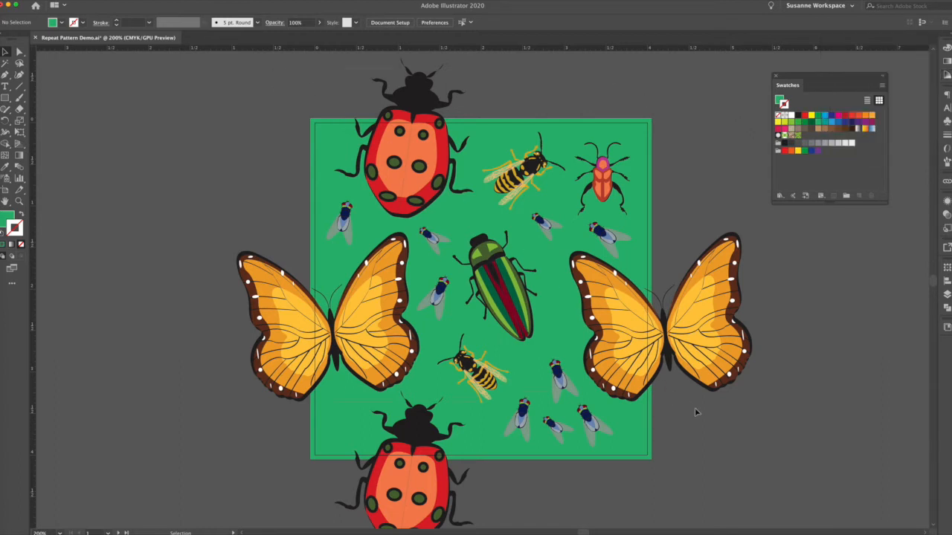
Add the complete insect artwork with its green background to the Swatches as a new pattern swatch.
key(super+a)
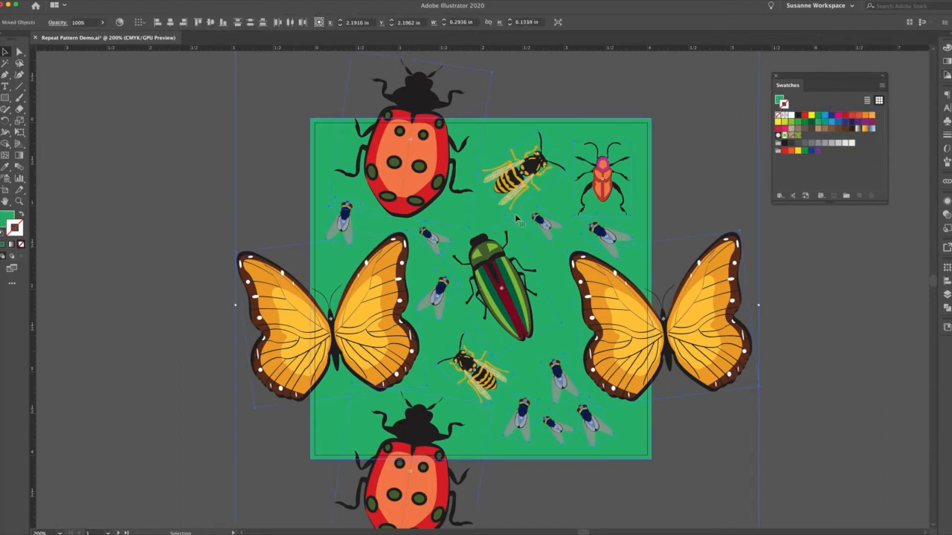
key(super+minus)
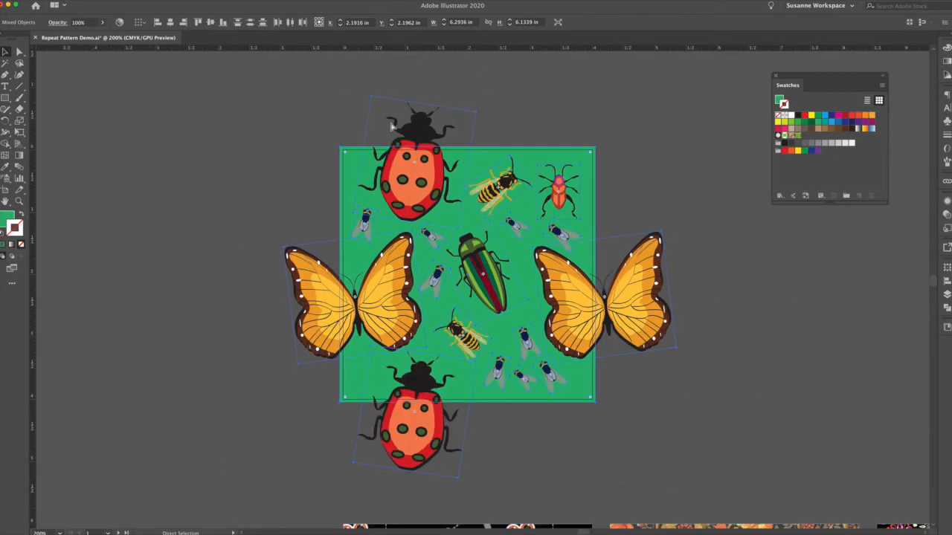
scroll(391, 127, left, 2)
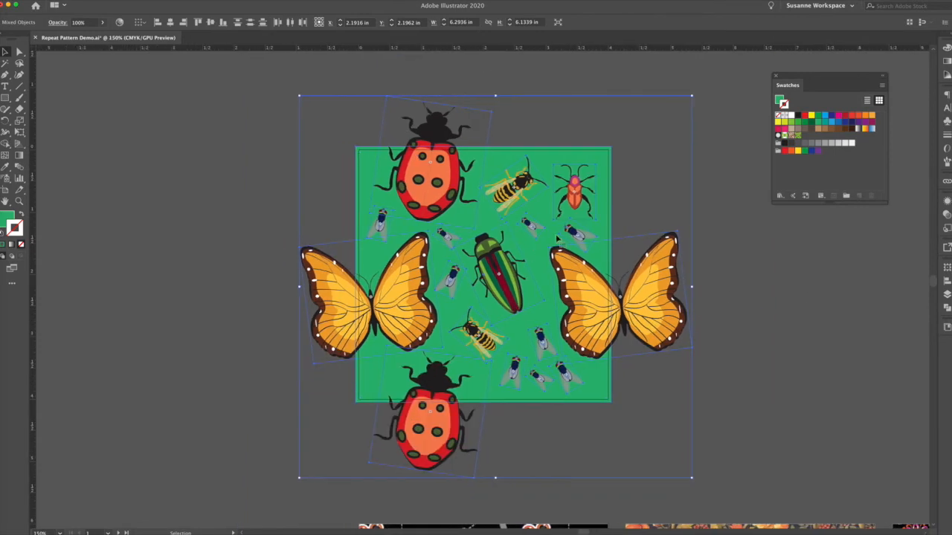
drag(586, 232, 824, 174)
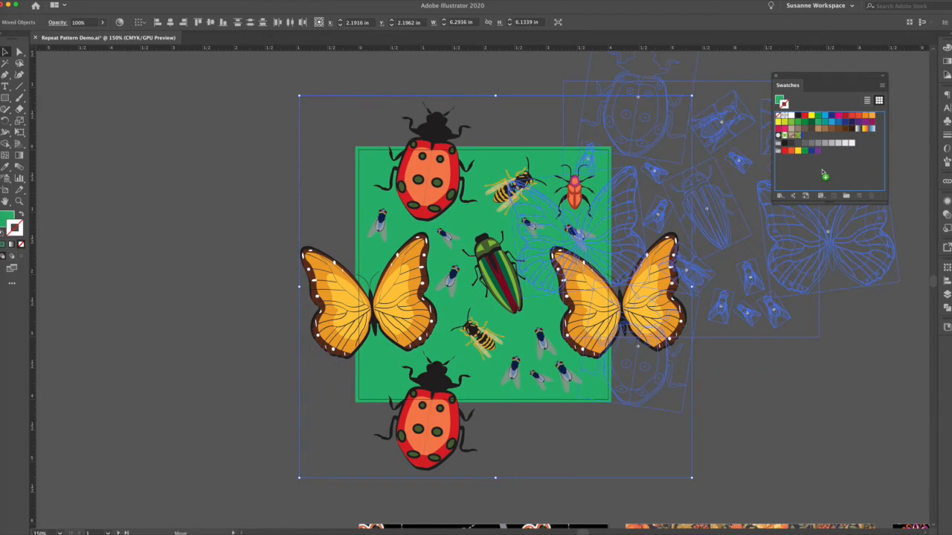
drag(824, 174, 822, 172)
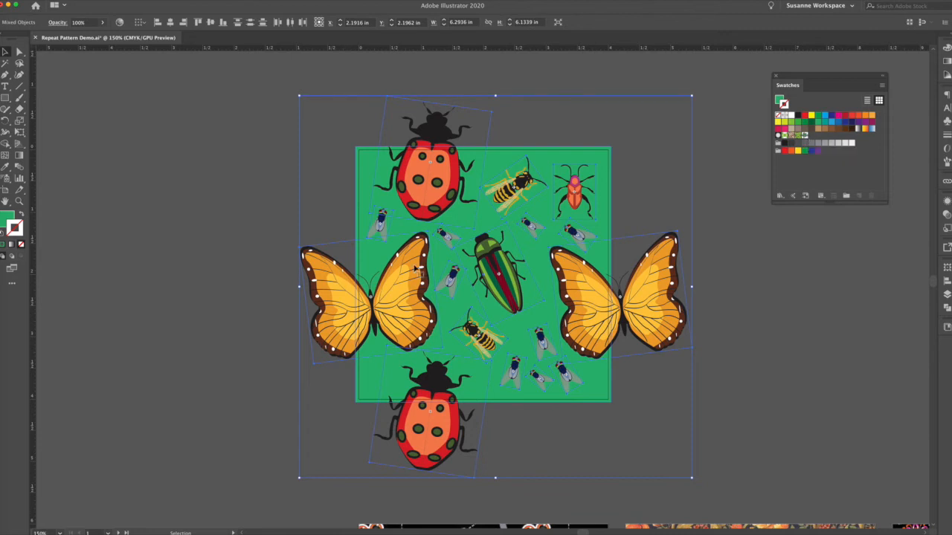
click(602, 86)
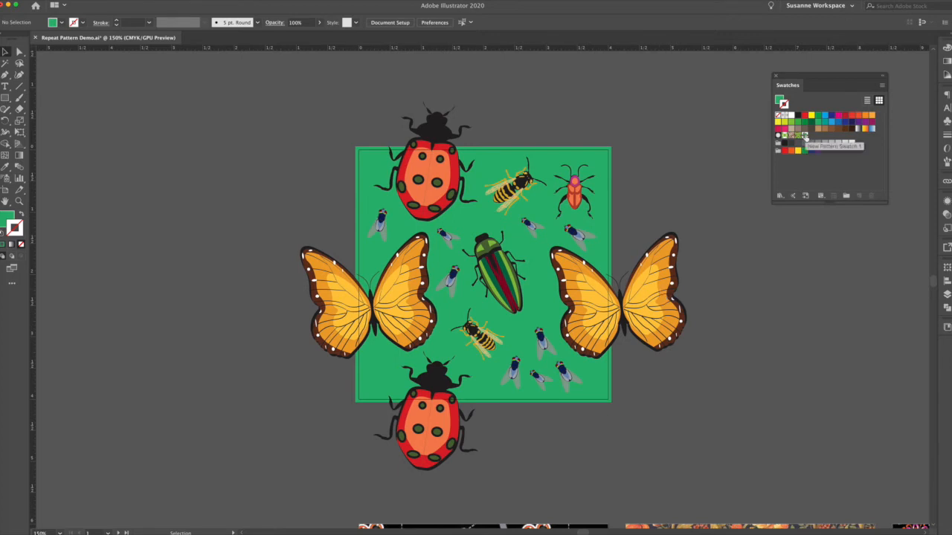
Open the new pattern swatch for editing and name it Bug Pattern 2.
double_click(804, 136)
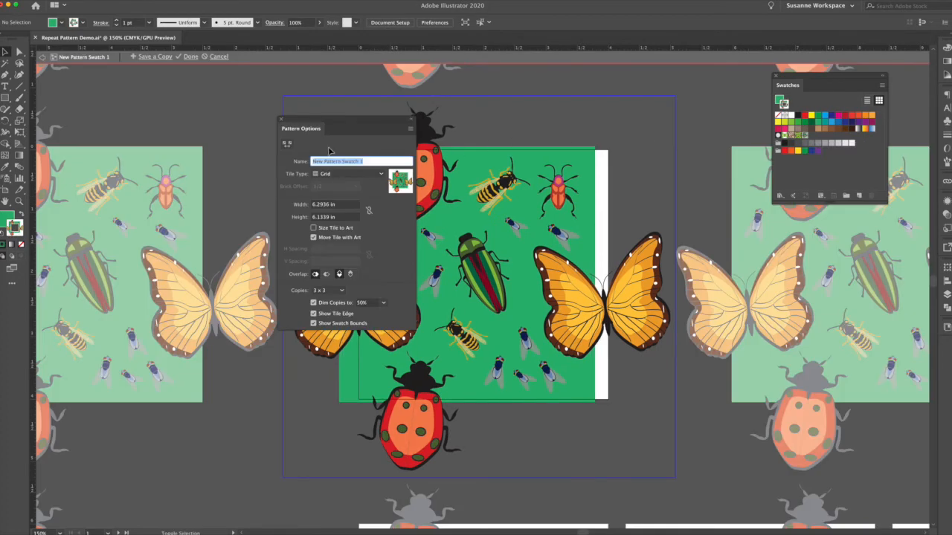
text(Bug Pattern)
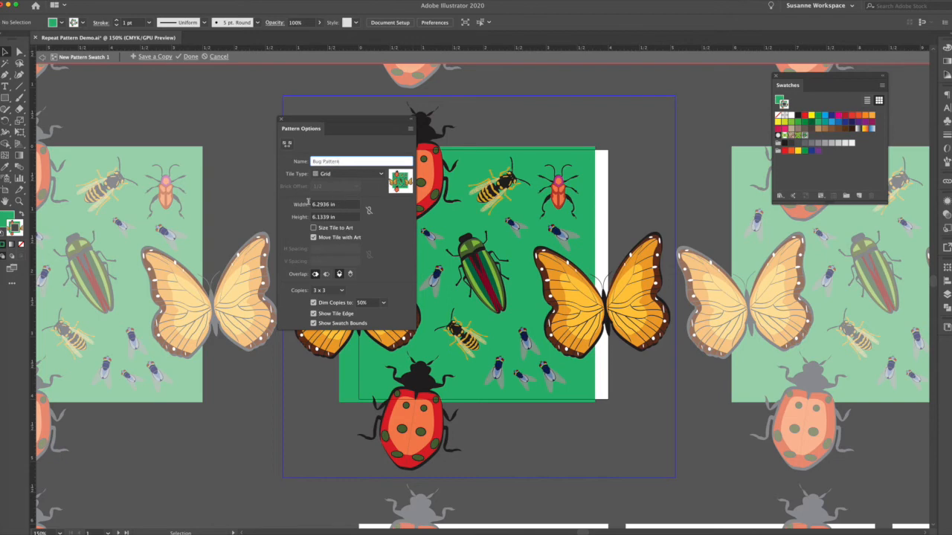
key(Return)
click(543, 283)
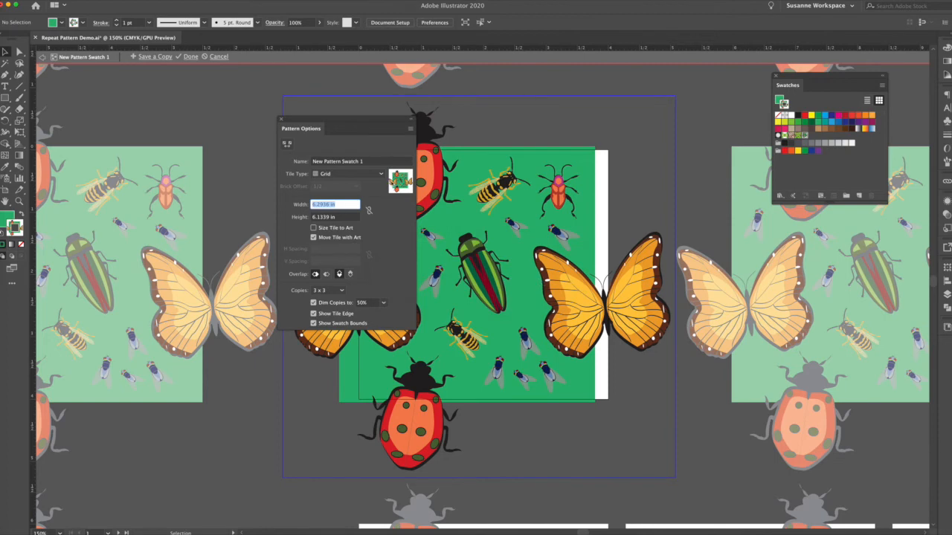
text(Bu)
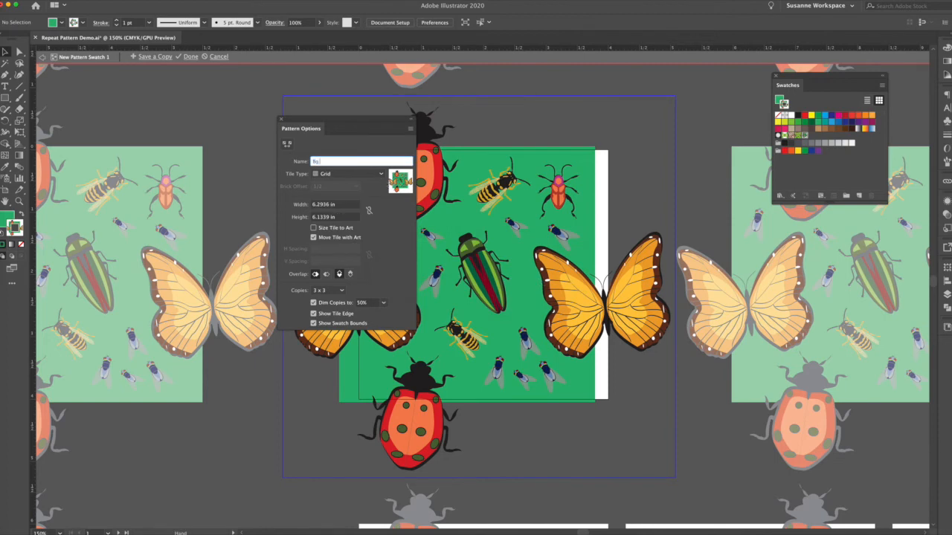
text(g Pattern 2)
Set the pattern tile's width and height to 4 in each and finish editing the pattern.
click(335, 204)
text(4)
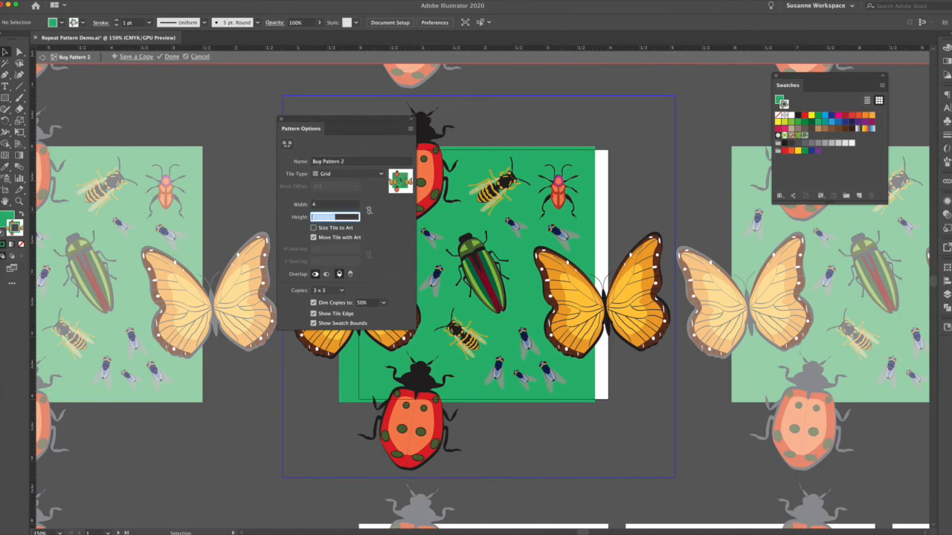
key(Tab)
text(4)
key(Tab)
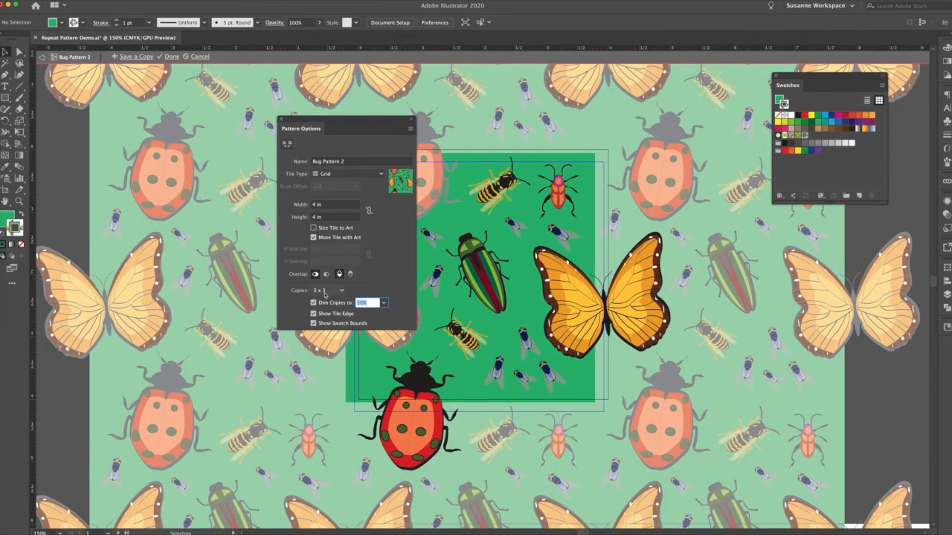
click(324, 291)
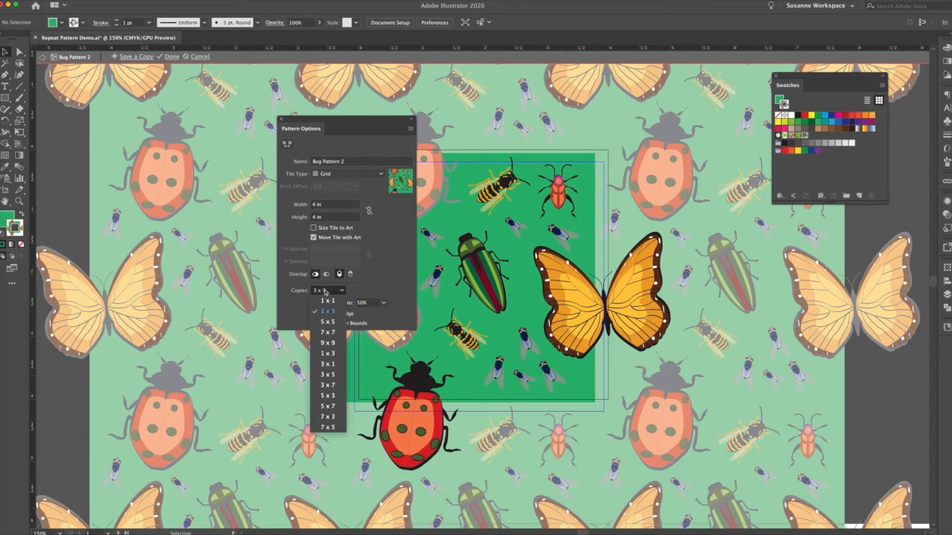
click(324, 291)
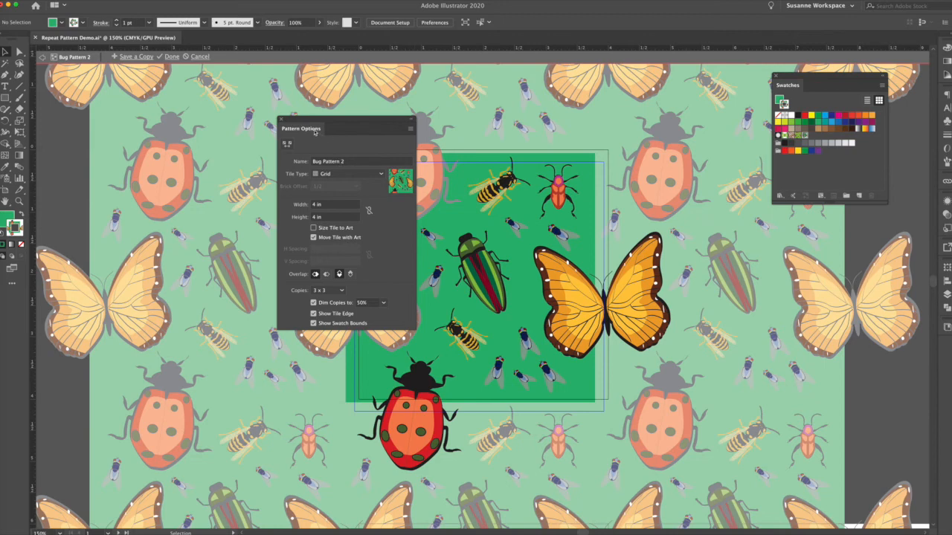
click(172, 56)
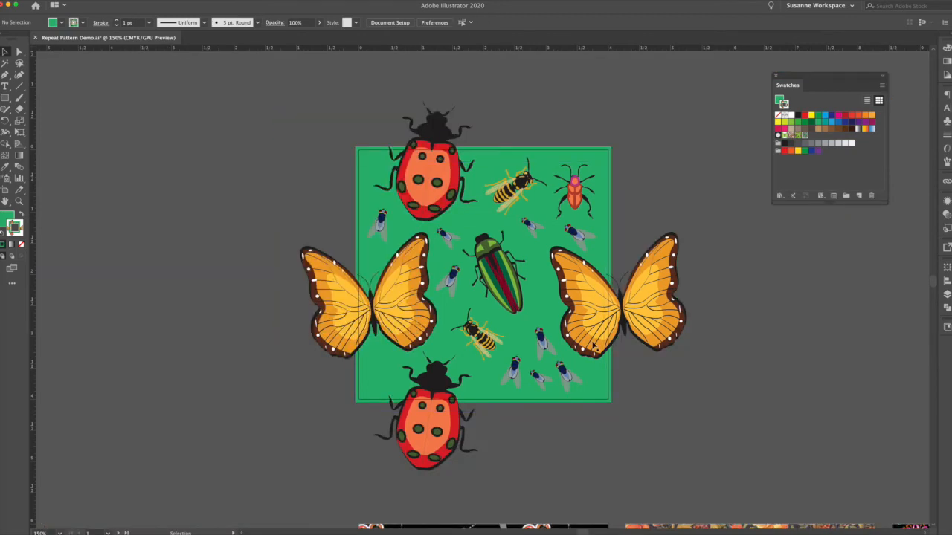
Try to move the blank artboard farther away from the insect artwork, and undo the move.
scroll(595, 346, right, 5)
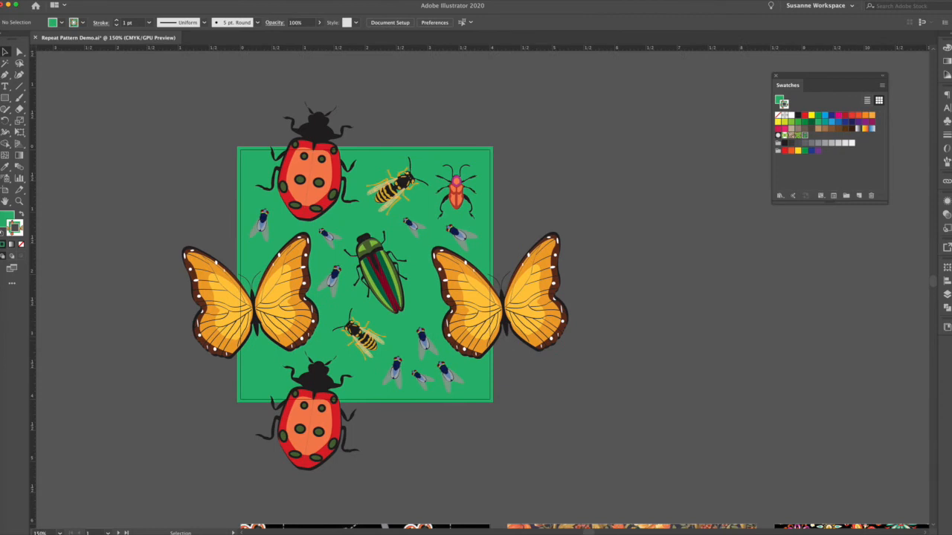
scroll(610, 301, right, 5)
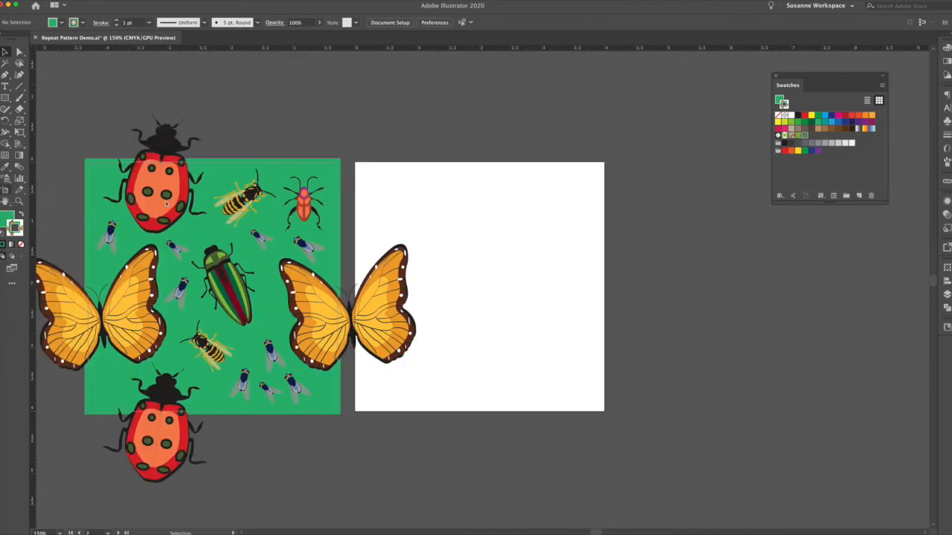
key(shift+o)
drag(489, 237, 627, 236)
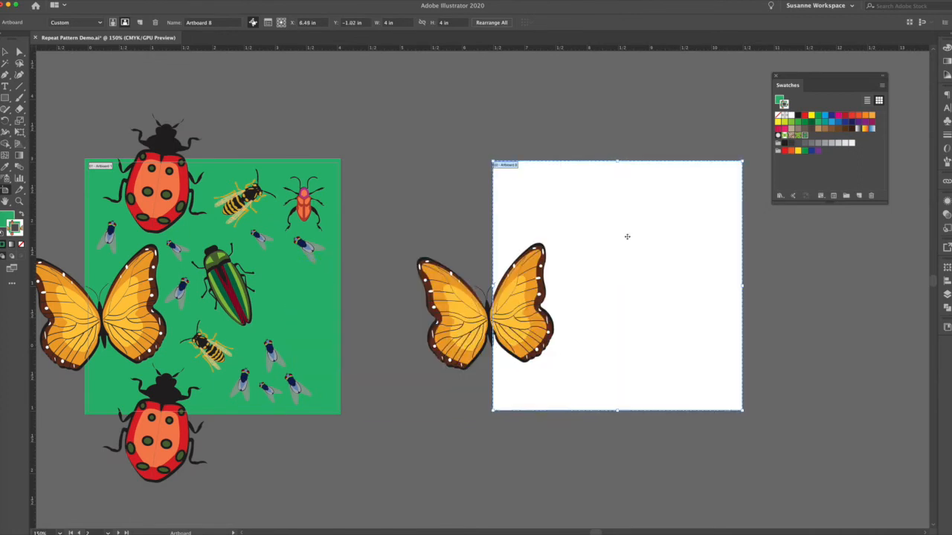
key(super+z)
click(5, 51)
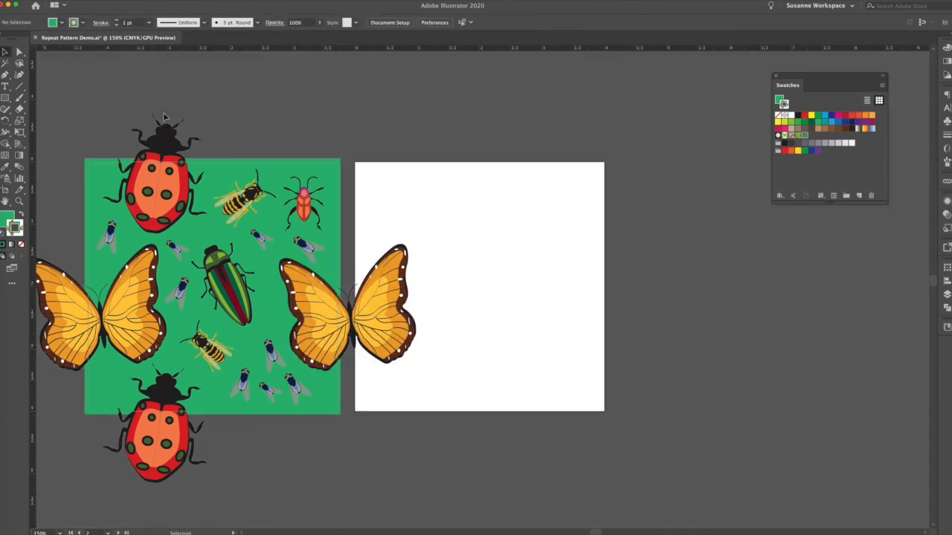
Select all the insect artwork with its green background and lock it in place.
click(378, 312)
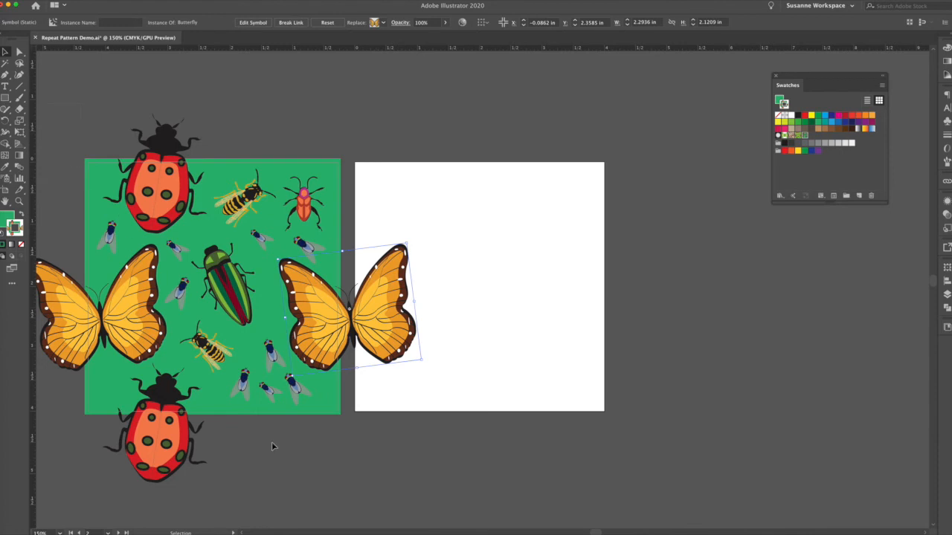
key(super+a)
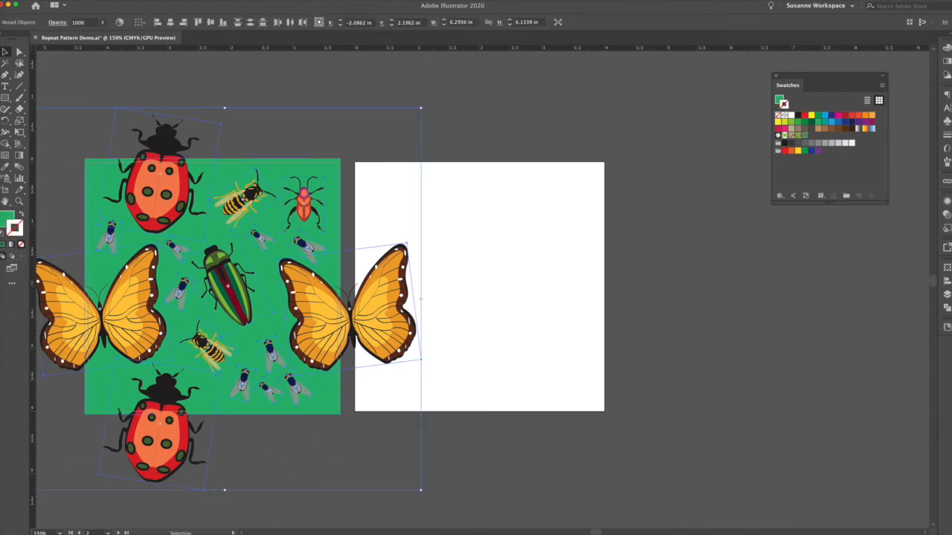
click(78, 0)
mouse_move(84, 43)
click(167, 42)
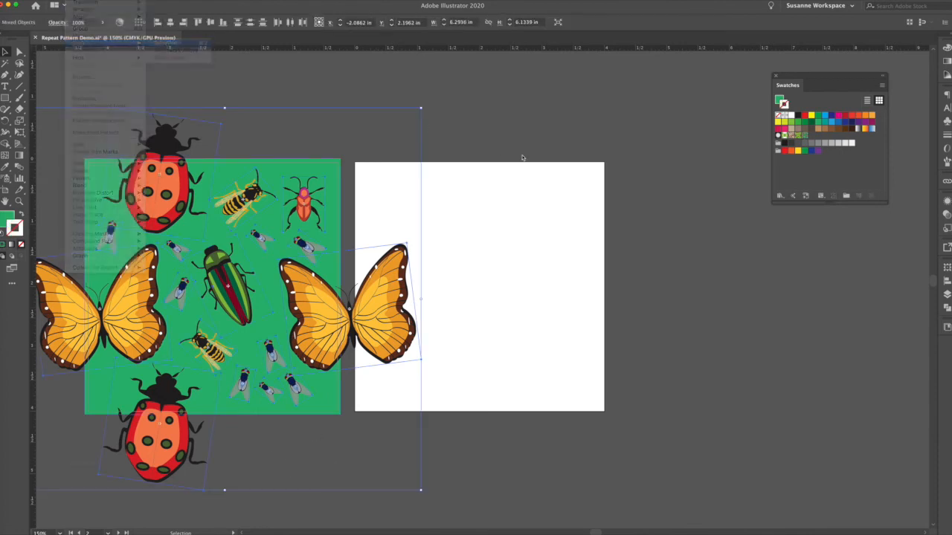
Move the blank artboard clear of the overhanging butterfly, to about X 8.2 in and Y -1 in.
click(5, 189)
drag(389, 228, 503, 236)
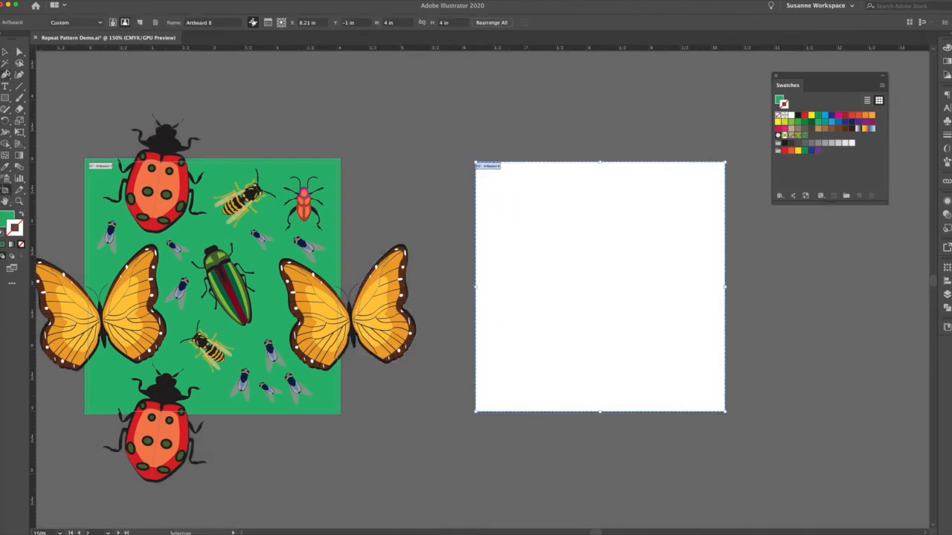
click(4, 53)
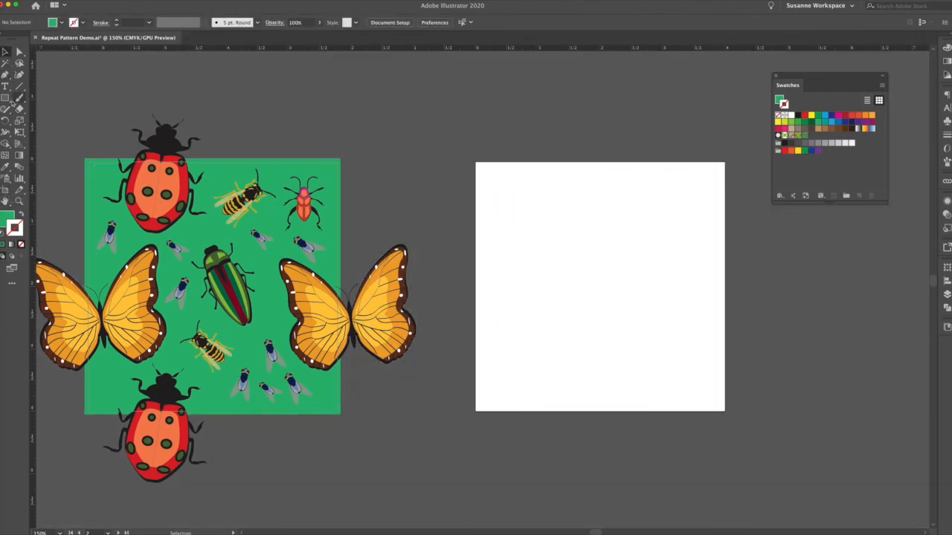
Draw a circle about 3.18 in across on the blank artboard and fill it with the Bug Pattern 2 swatch.
drag(5, 97, 67, 121)
drag(504, 200, 703, 399)
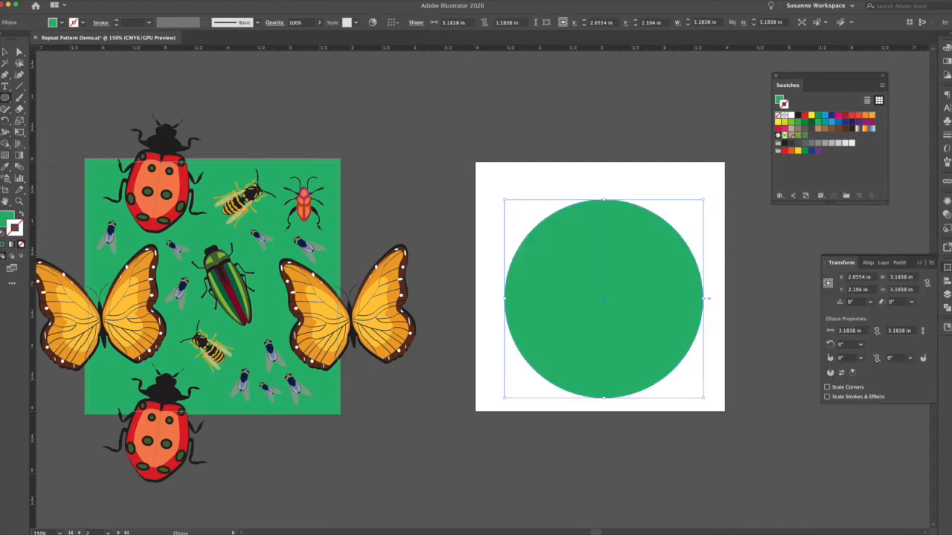
click(8, 217)
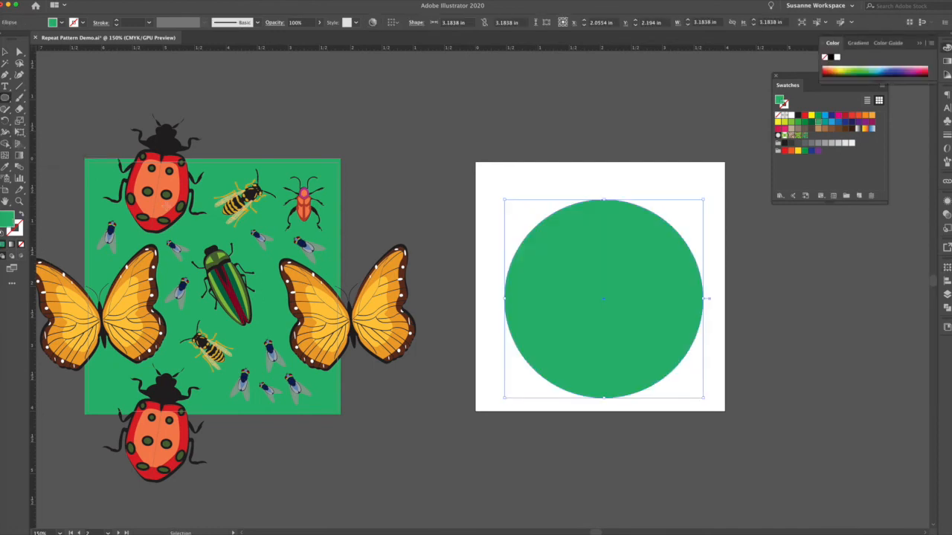
click(804, 137)
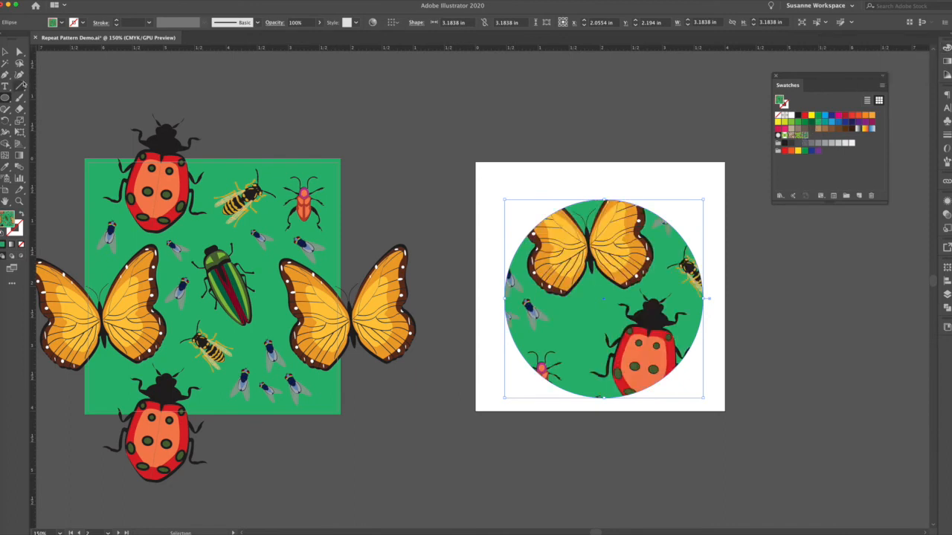
Set up a 25% uniform scale for the circle with preview on, transforming only its pattern and not the object.
click(19, 52)
click(649, 301)
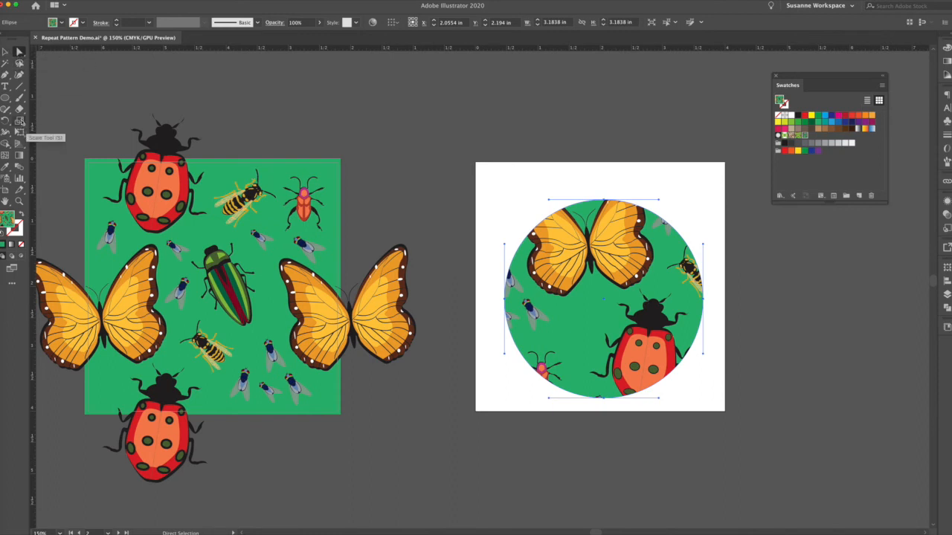
click(20, 122)
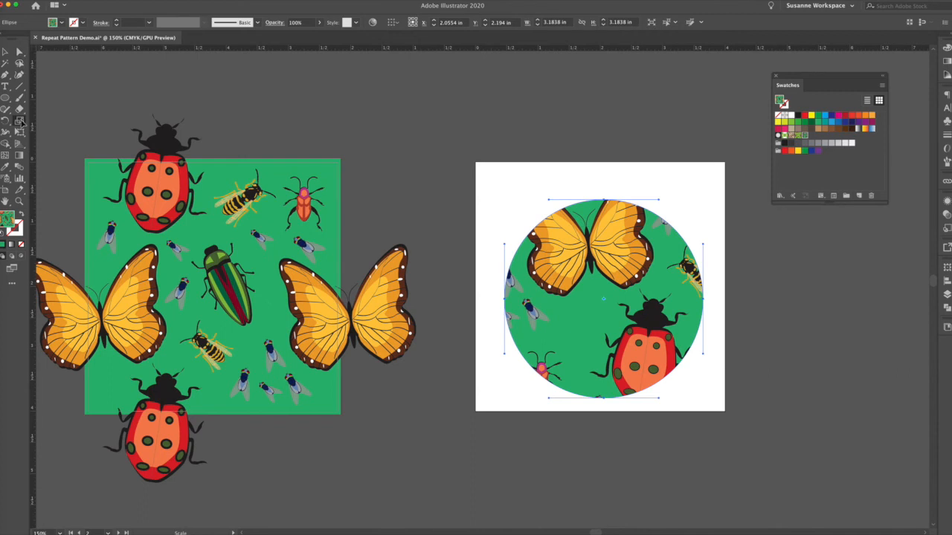
double_click(20, 121)
drag(208, 136, 348, 84)
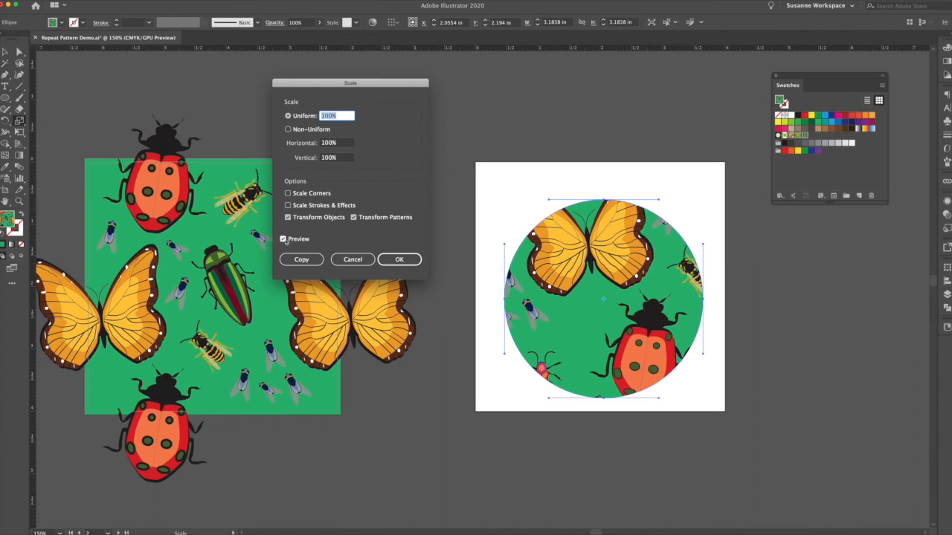
text(25)
key(Tab)
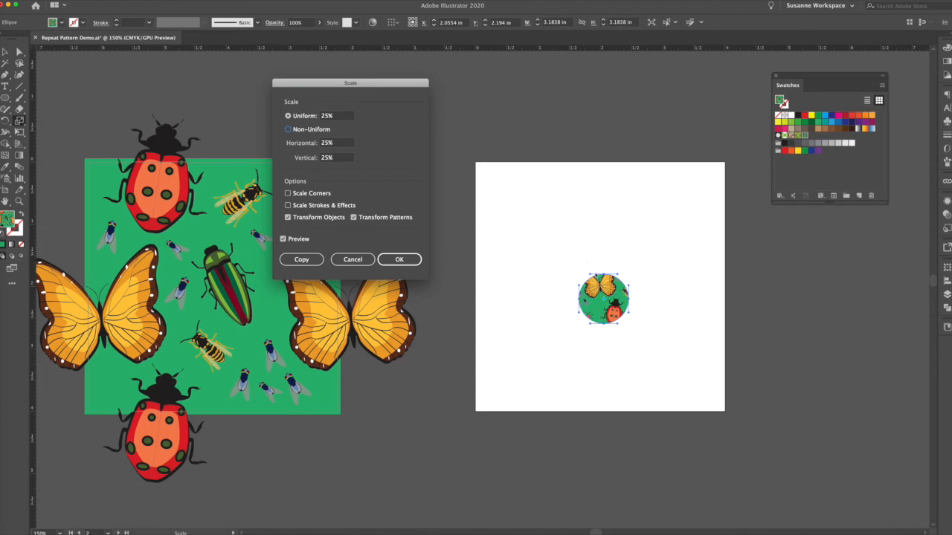
click(288, 217)
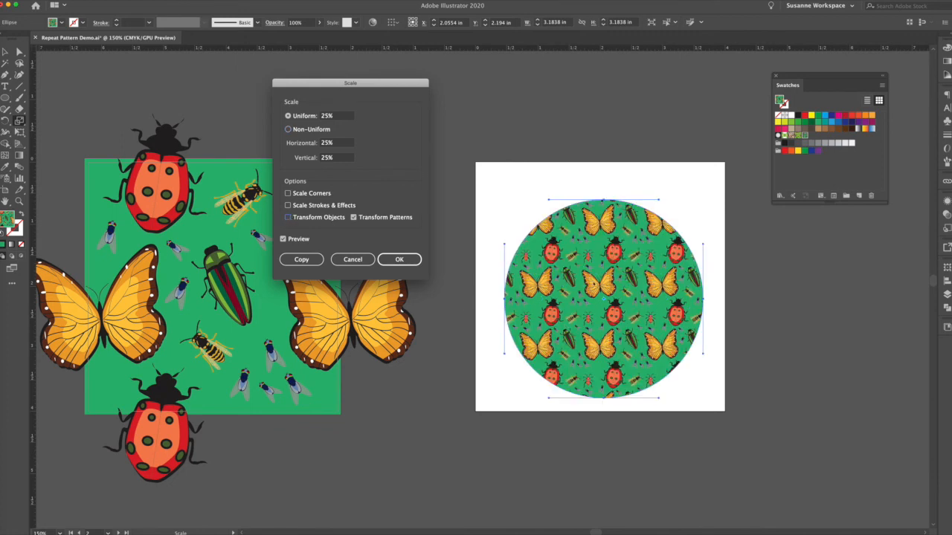
Try a uniform scale of 10% on the circle's pattern.
click(336, 116)
text(10)
key(Tab)
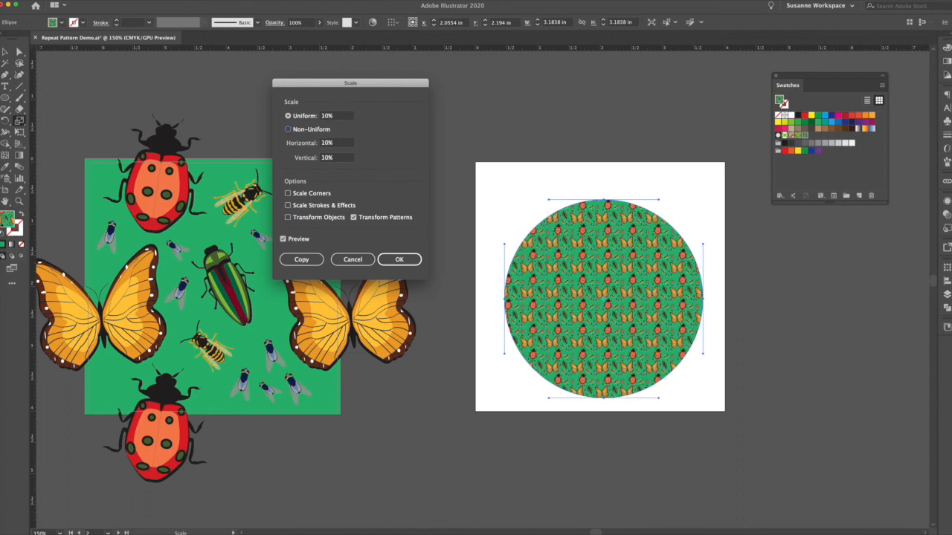
Apply the pattern scaling at 25% and move the circle to about X 2 in, Y 1.95 in on the artboard.
double_click(344, 118)
text(25)
key(Tab)
click(404, 260)
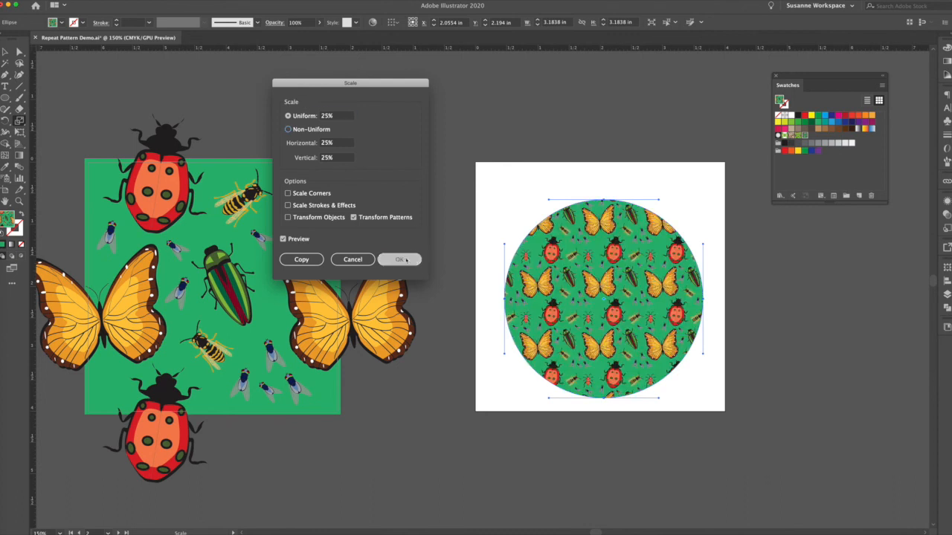
click(197, 111)
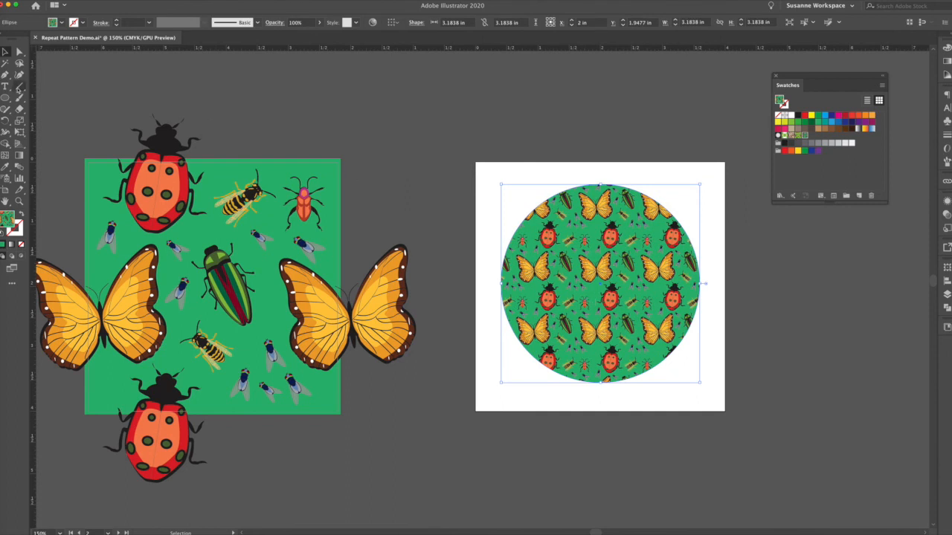
Draw a six-sided polygon about 4.25 in wide with the insect pattern fill above the circle, and delete it.
drag(5, 98, 47, 133)
drag(505, 125, 599, 220)
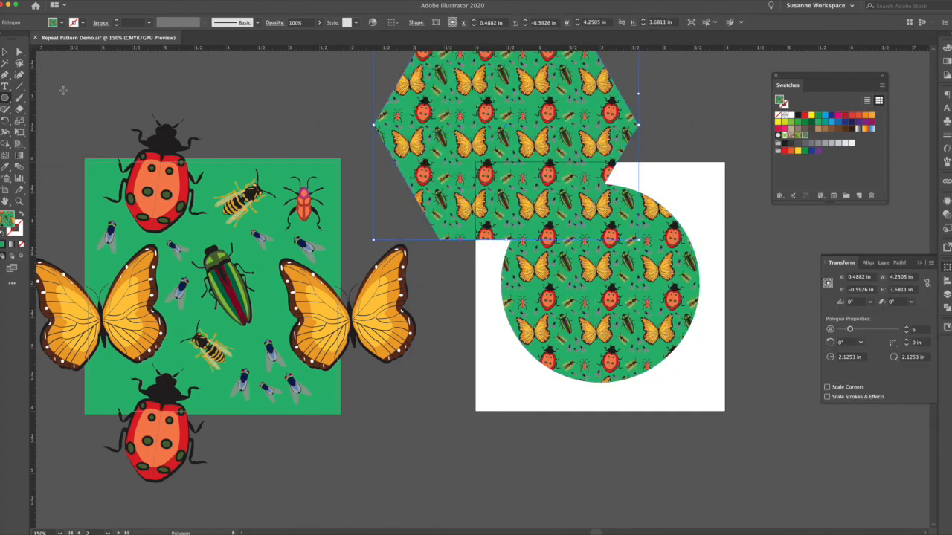
click(6, 52)
drag(494, 155, 559, 298)
key(Delete)
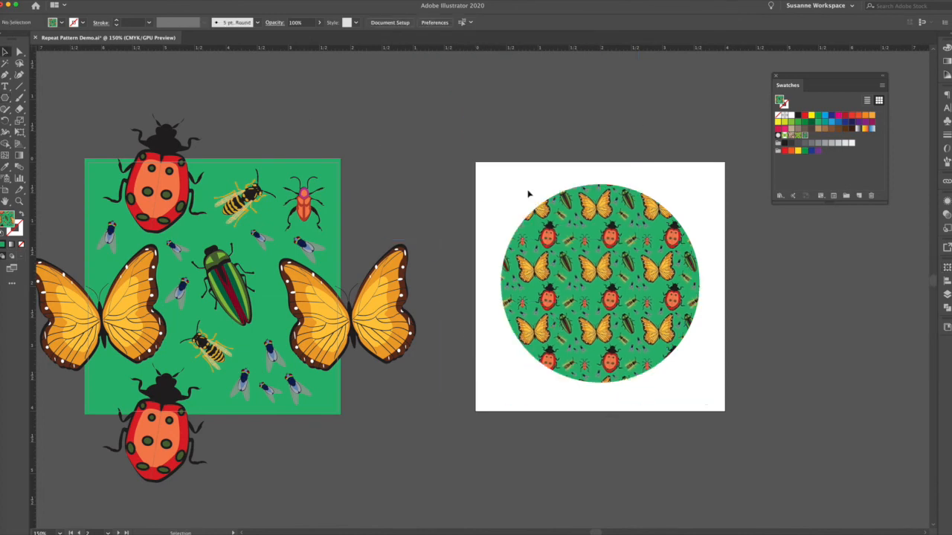